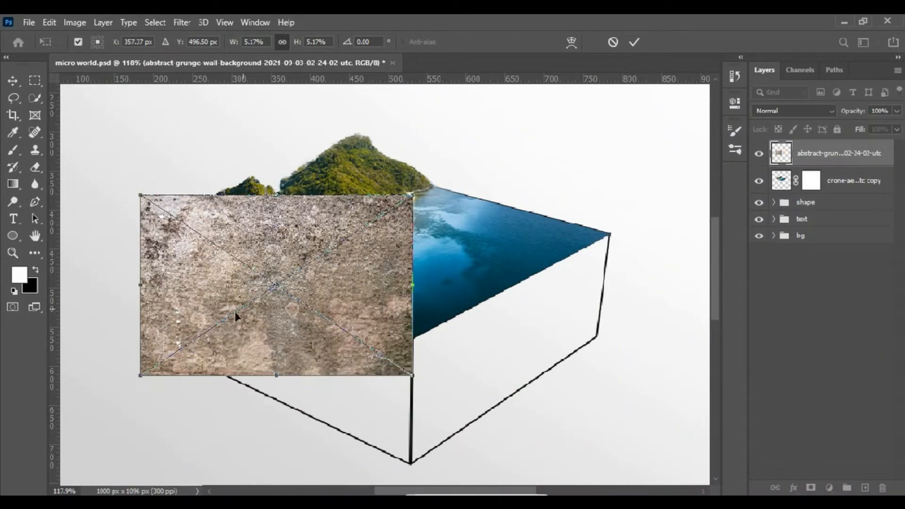
# - Skew the grunge wall texture to follow the slope of the box's left face and lower its opacity to 81%
pyautogui.moveTo(243, 277); pyautogui.dragTo(247, 300)
pyautogui.moveTo(436, 322); pyautogui.dragTo(424, 445)
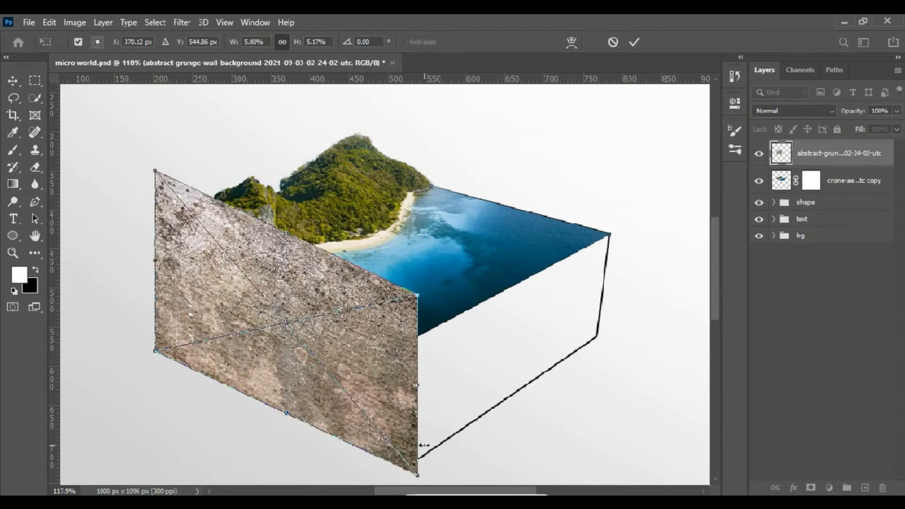
pyautogui.press('z')
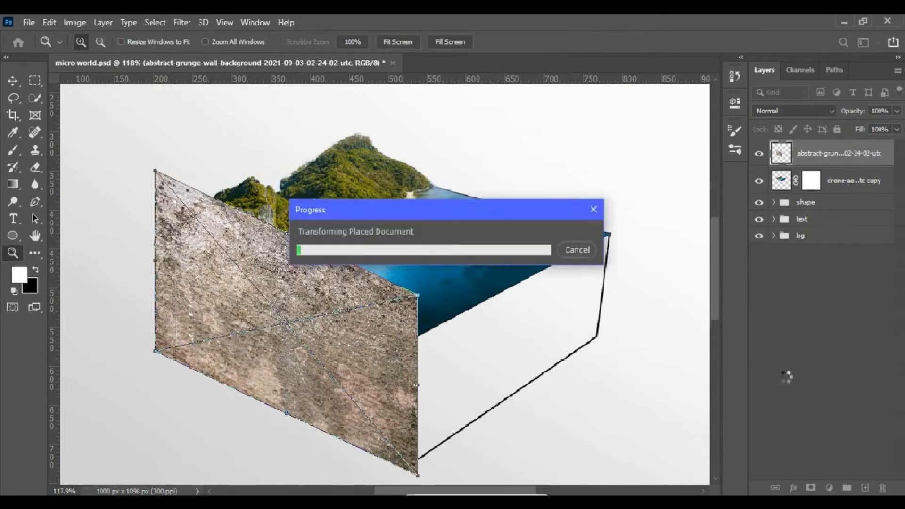
pyautogui.click(13, 88)
pyautogui.press('8')
pyautogui.press('1')
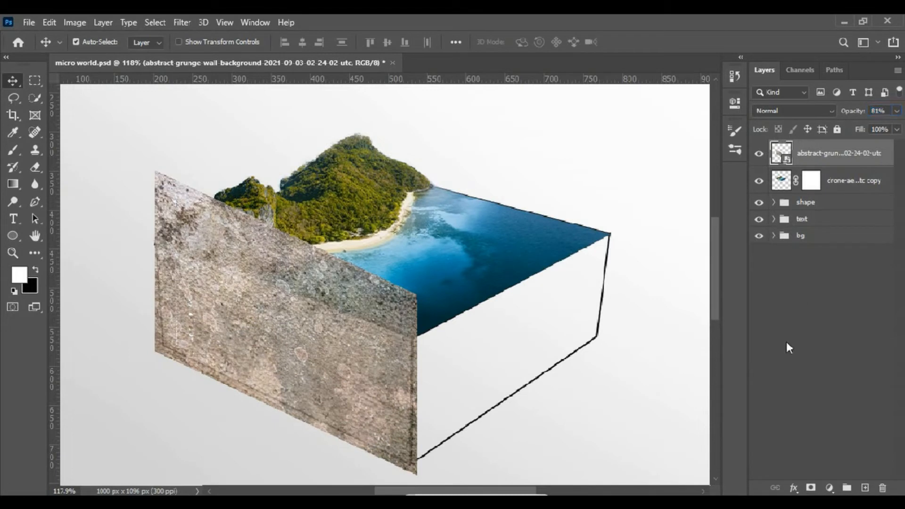
# - Add a layer mask to the wall texture and brush away the surplus along the left face's bottom and front edges
pyautogui.click(810, 488)
pyautogui.click(17, 153)
pyautogui.keyDown('shift'); pyautogui.click(160, 353); pyautogui.keyUp('shift')
pyautogui.keyDown('shift'); pyautogui.click(414, 474); pyautogui.keyUp('shift')
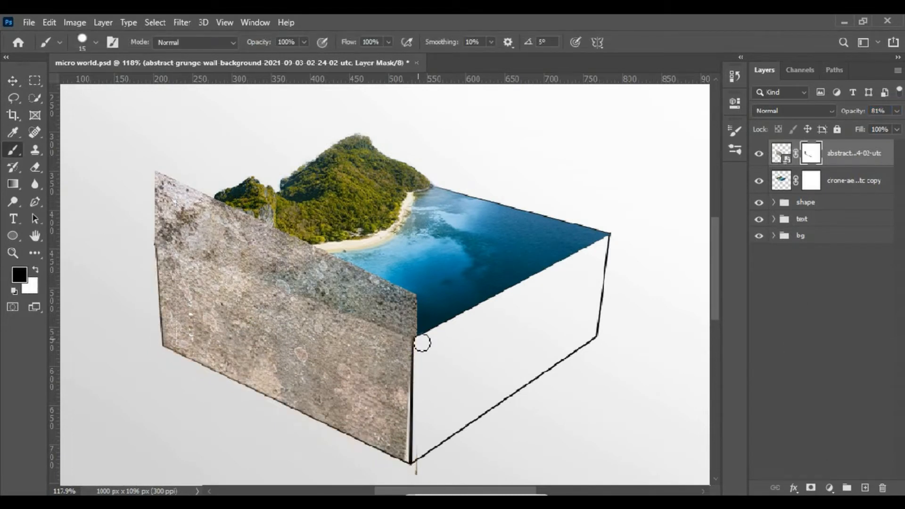
pyautogui.keyDown('shift'); pyautogui.click(424, 342); pyautogui.keyUp('shift')
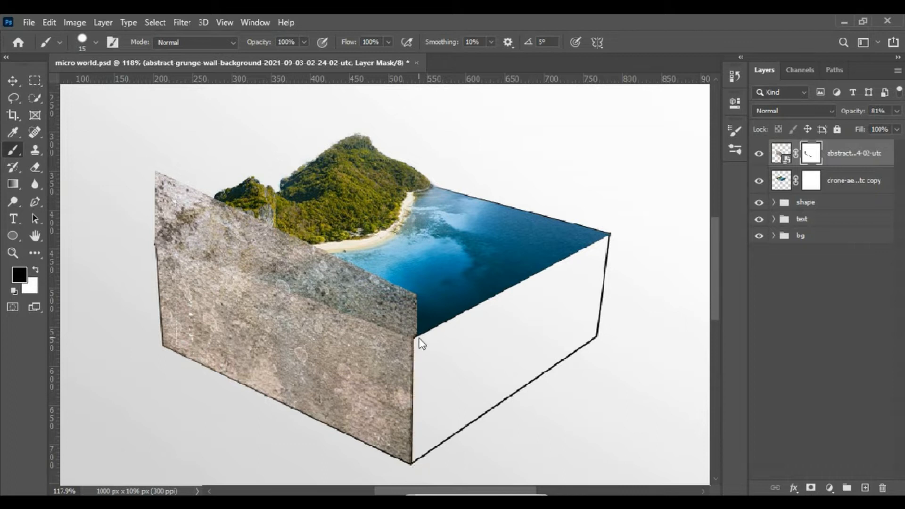
# - Mask out the texture above the left face to uncover the island and sea, and restore the layer's opacity to 100%
pyautogui.moveTo(414, 329); pyautogui.dragTo(416, 339)
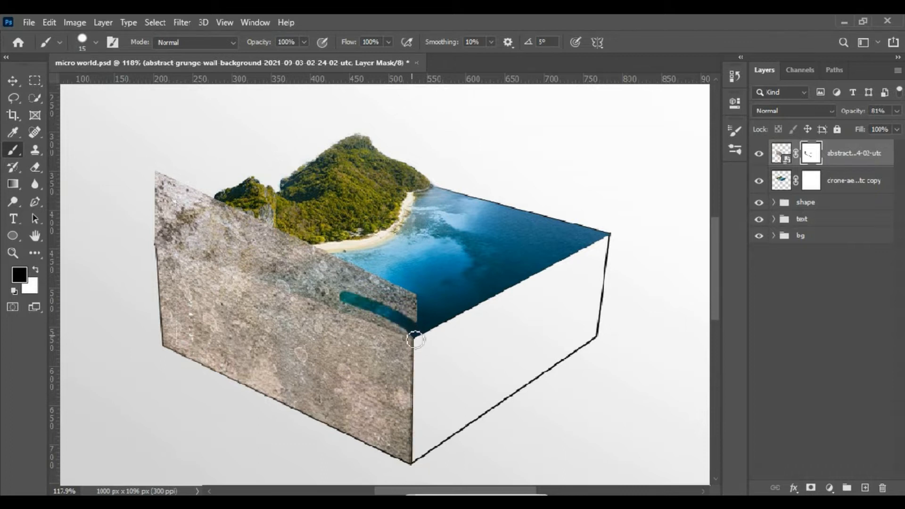
pyautogui.keyDown('shift'); pyautogui.click(222, 264); pyautogui.keyUp('shift')
pyautogui.keyDown('shift'); pyautogui.click(164, 244); pyautogui.keyUp('shift')
pyautogui.moveTo(163, 243); pyautogui.dragTo(191, 245)
pyautogui.moveTo(163, 190)
pyautogui.mouseDown()
pyautogui.moveTo(283, 227)
pyautogui.moveTo(627, 271)
pyautogui.mouseUp()
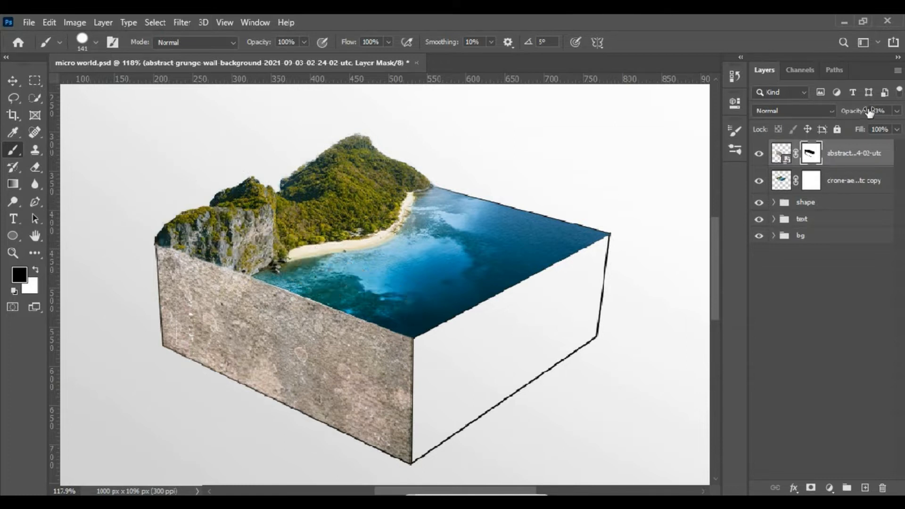
# - Add a clipped, colorized Hue/Saturation adjustment to the wall texture with Hue 200, Saturation 32 and Lightness -76
pyautogui.click(829, 488)
pyautogui.click(815, 367)
pyautogui.click(608, 261)
pyautogui.click(621, 323)
pyautogui.click(630, 191)
pyautogui.click(563, 241)
pyautogui.moveTo(563, 242); pyautogui.dragTo(592, 218)
pyautogui.click(561, 243)
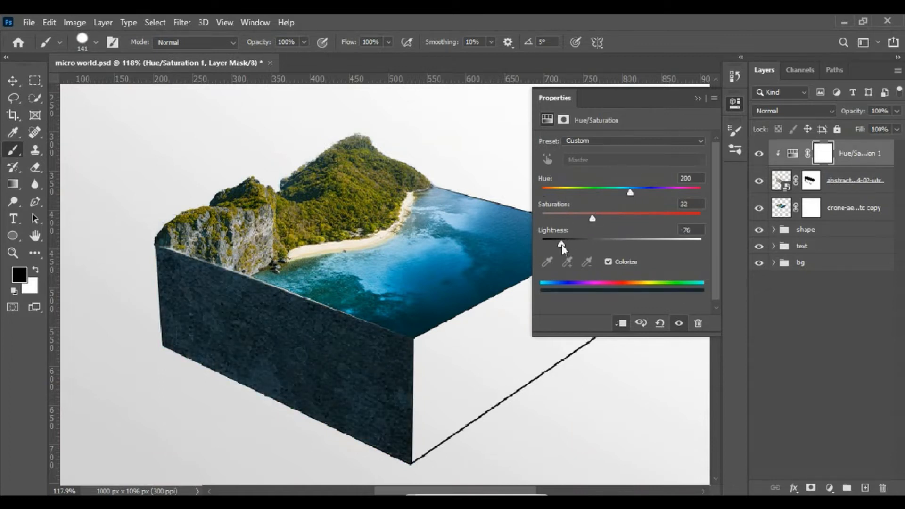
pyautogui.click(698, 99)
# - Paint the dark rock texture back in on the left wall's mask so it covers the cliff at the island's outer corner
pyautogui.click(13, 253)
pyautogui.moveTo(123, 202); pyautogui.dragTo(263, 297)
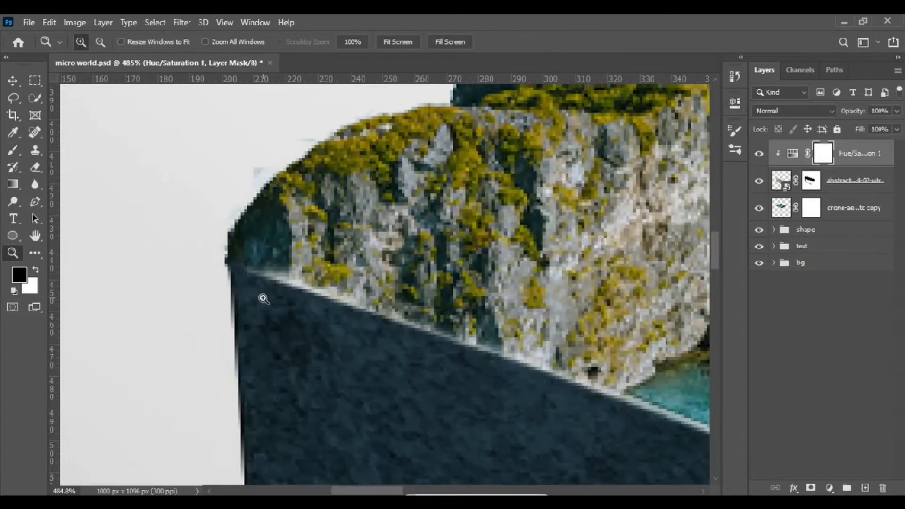
pyautogui.click(12, 150)
pyautogui.moveTo(415, 251); pyautogui.dragTo(392, 252)
pyautogui.click(810, 180)
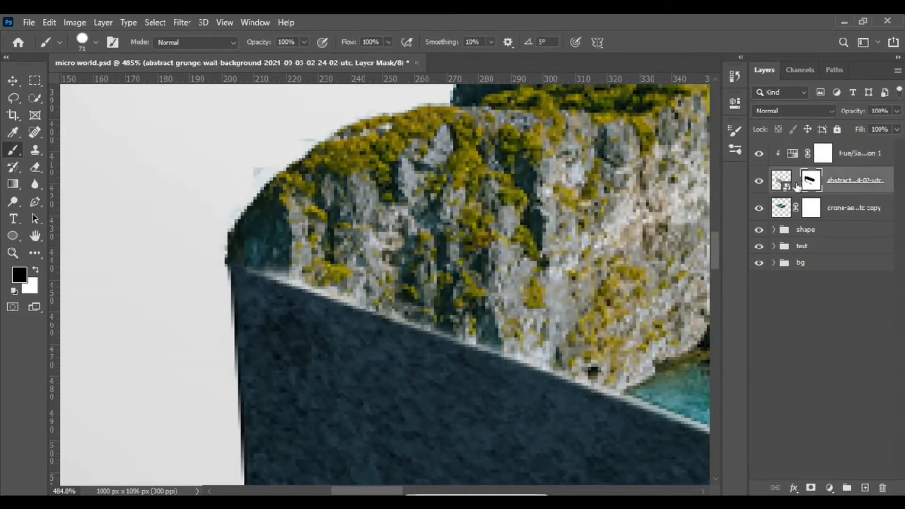
pyautogui.moveTo(390, 286); pyautogui.dragTo(283, 287)
pyautogui.moveTo(280, 286); pyautogui.dragTo(327, 291)
pyautogui.hotkey('ctrl', 'z')
pyautogui.moveTo(273, 272)
pyautogui.mouseDown()
pyautogui.moveTo(264, 270)
pyautogui.moveTo(302, 210)
pyautogui.moveTo(424, 116)
pyautogui.moveTo(420, 221)
pyautogui.moveTo(330, 264)
pyautogui.moveTo(438, 306)
pyautogui.moveTo(351, 302)
pyautogui.moveTo(563, 382)
pyautogui.moveTo(436, 134)
pyautogui.mouseUp()
pyautogui.hotkey('ctrl', 'z')
pyautogui.press('x')
pyautogui.moveTo(519, 163)
pyautogui.mouseDown()
pyautogui.moveTo(571, 365)
pyautogui.moveTo(536, 246)
pyautogui.mouseUp()
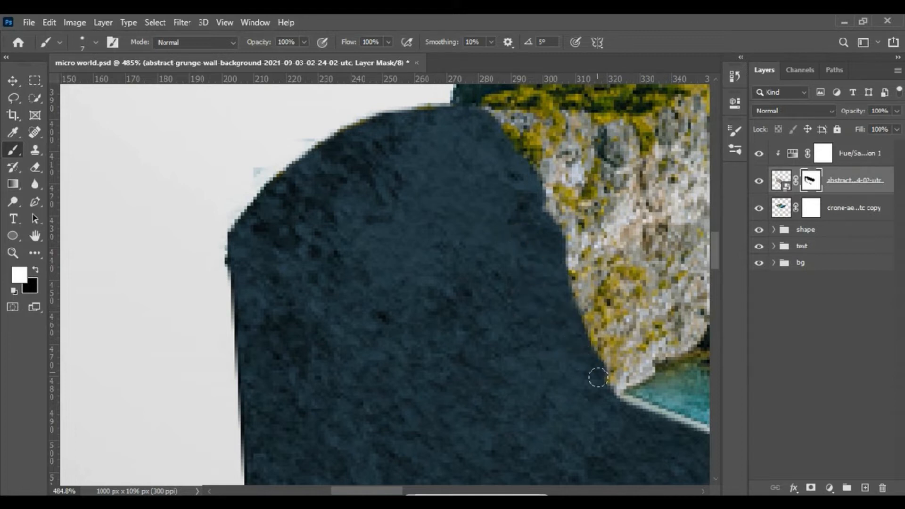
# - Carve an uneven line into the left wall's mask, descending from the cliff base to the front corner edge
pyautogui.press('z')
pyautogui.click(401, 41)
pyautogui.moveTo(325, 255); pyautogui.dragTo(424, 330)
pyautogui.click(10, 154)
pyautogui.press('x')
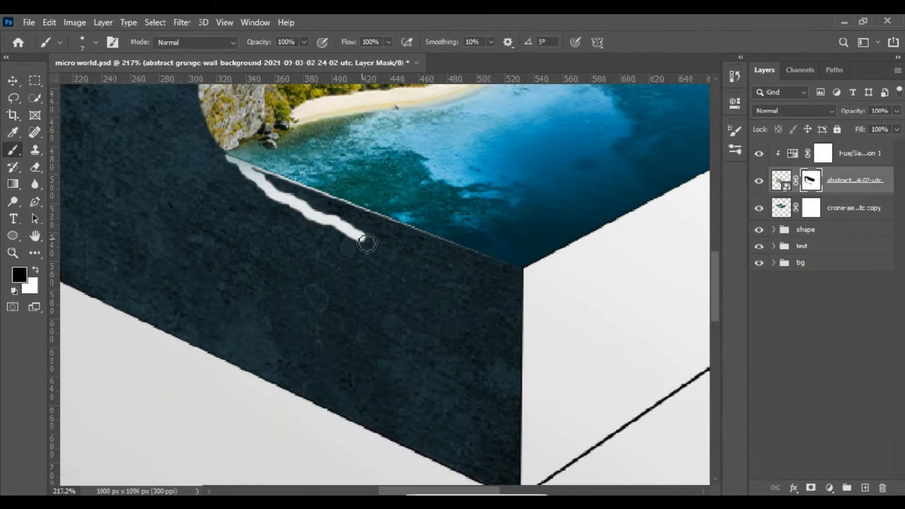
pyautogui.moveTo(396, 262); pyautogui.dragTo(531, 340)
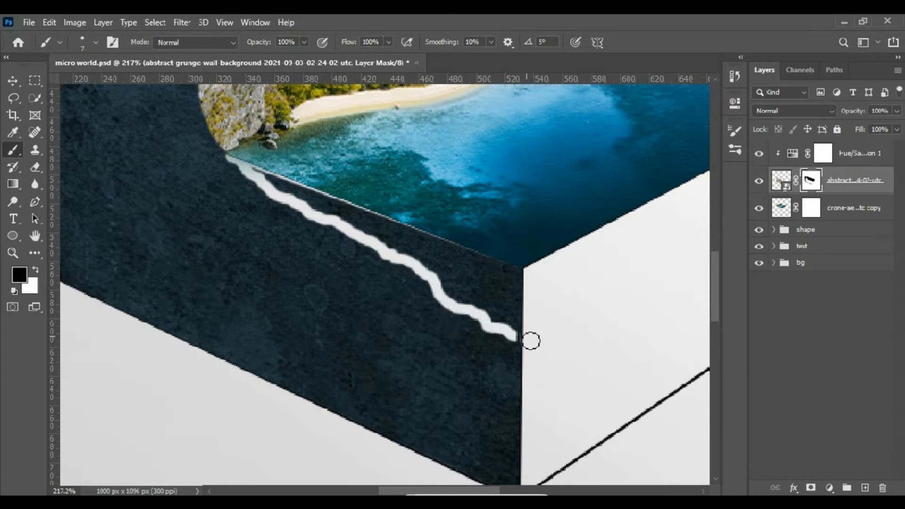
# - Mask out the remaining rock between the uneven line and the sea on the left face
pyautogui.moveTo(426, 281)
pyautogui.mouseDown()
pyautogui.moveTo(429, 260)
pyautogui.moveTo(278, 190)
pyautogui.moveTo(277, 179)
pyautogui.moveTo(313, 203)
pyautogui.moveTo(453, 253)
pyautogui.moveTo(368, 226)
pyautogui.mouseUp()
pyautogui.moveTo(450, 261)
pyautogui.mouseDown()
pyautogui.moveTo(533, 275)
pyautogui.moveTo(433, 249)
pyautogui.moveTo(467, 257)
pyautogui.mouseUp()
pyautogui.moveTo(489, 292); pyautogui.dragTo(539, 324)
pyautogui.moveTo(481, 303); pyautogui.dragTo(454, 291)
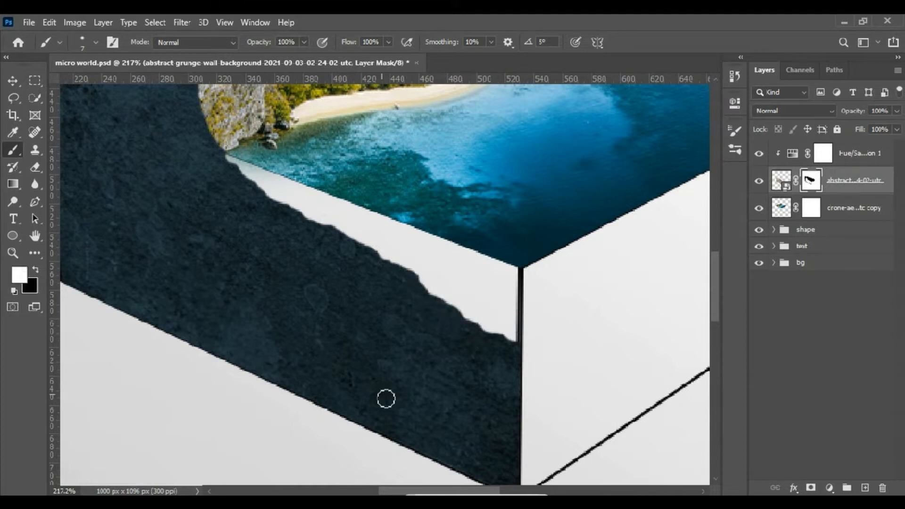
# - Place the grunge wall image again and scale it down to the width of the box's right face
pyautogui.press('z')
pyautogui.hotkey('ctrl', '0')
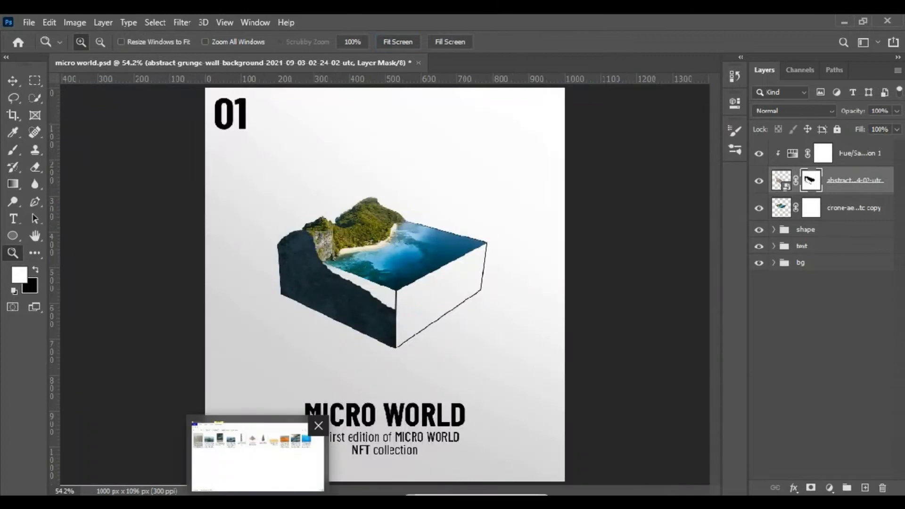
pyautogui.click(258, 455)
pyautogui.moveTo(24, 134); pyautogui.dragTo(446, 302)
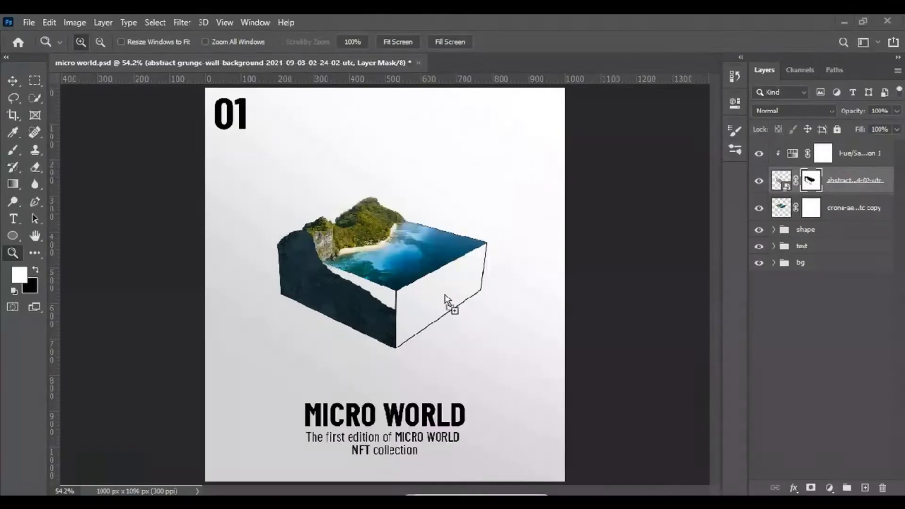
pyautogui.moveTo(206, 286); pyautogui.dragTo(392, 288)
pyautogui.moveTo(565, 285); pyautogui.dragTo(489, 289)
# - Skew the newly placed wall texture to follow the slope of the right face and commit the transformation
pyautogui.moveTo(489, 286); pyautogui.dragTo(488, 247)
pyautogui.moveTo(392, 287); pyautogui.dragTo(396, 321)
pyautogui.moveTo(493, 273); pyautogui.dragTo(493, 280)
pyautogui.click(634, 42)
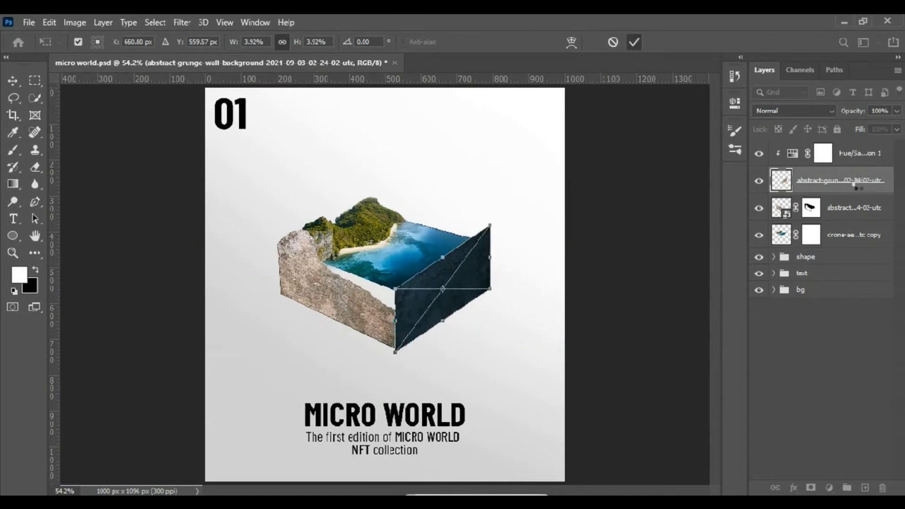
# - Duplicate the Hue/Saturation adjustment, clip the copy to the left wall texture, and set the right wall's Lightness to -57
pyautogui.moveTo(797, 154); pyautogui.dragTo(799, 194)
pyautogui.hotkey('ctrl', 'alt', 'g')
pyautogui.doubleClick(794, 154)
pyautogui.moveTo(561, 245); pyautogui.dragTo(569, 246)
pyautogui.click(697, 93)
# - Refine the skew and position of the right wall texture so it matches the box's right face
pyautogui.click(816, 182)
pyautogui.press('v')
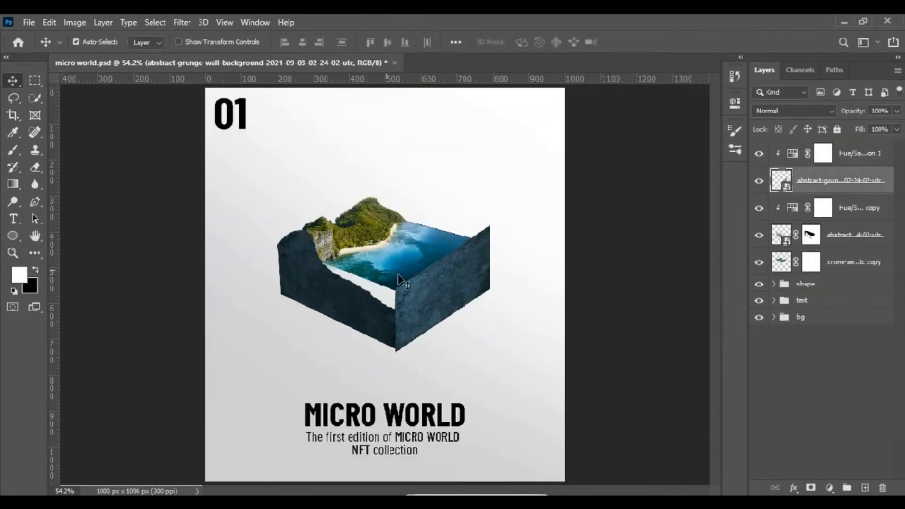
pyautogui.hotkey('ctrl', 't')
pyautogui.moveTo(490, 321); pyautogui.dragTo(490, 259)
pyautogui.moveTo(395, 258); pyautogui.dragTo(395, 321)
pyautogui.moveTo(441, 268); pyautogui.dragTo(439, 271)
pyautogui.click(634, 42)
pyautogui.doubleClick(793, 154)
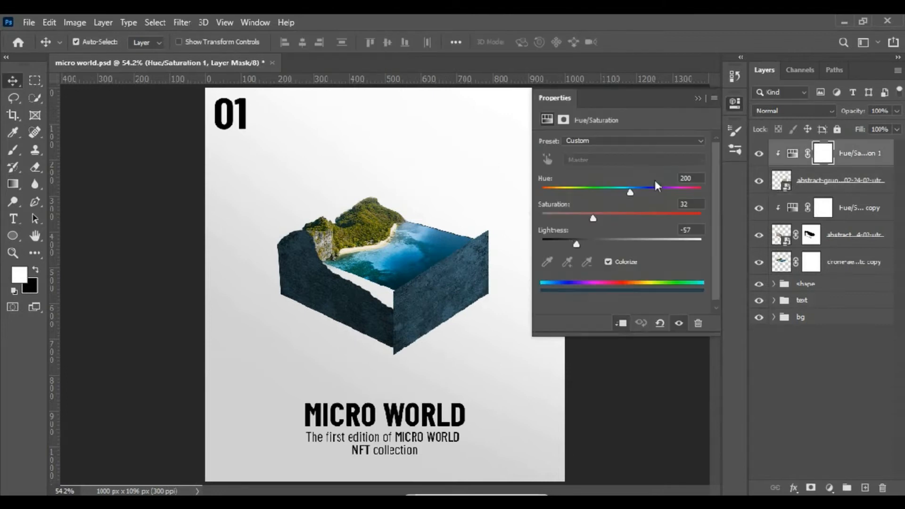
pyautogui.click(697, 98)
# - Lower the right wall texture's opacity to 85% and add a layer mask to it
pyautogui.click(839, 181)
pyautogui.moveTo(853, 111); pyautogui.dragTo(846, 111)
pyautogui.press('z')
pyautogui.moveTo(389, 251); pyautogui.dragTo(512, 355)
pyautogui.click(13, 150)
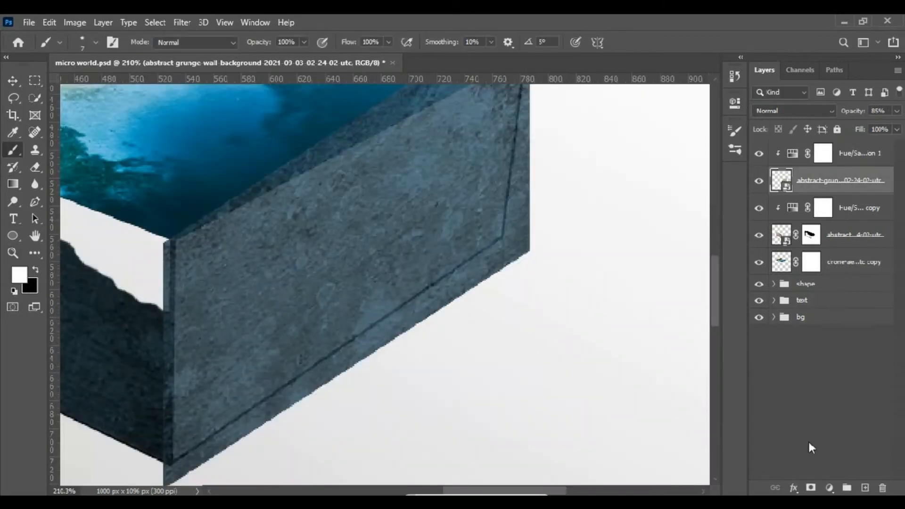
pyautogui.click(810, 487)
# - Mask out the right wall texture covering the sea and the surplus along the face's vertical edges
pyautogui.press('x')
pyautogui.click(509, 235)
pyautogui.keyDown('shift'); pyautogui.click(524, 121); pyautogui.keyUp('shift')
pyautogui.press(']')
pyautogui.press(']')
pyautogui.press(']')
pyautogui.press(']')
pyautogui.moveTo(521, 97)
pyautogui.mouseDown()
pyautogui.moveTo(141, 243)
pyautogui.moveTo(136, 454)
pyautogui.mouseUp()
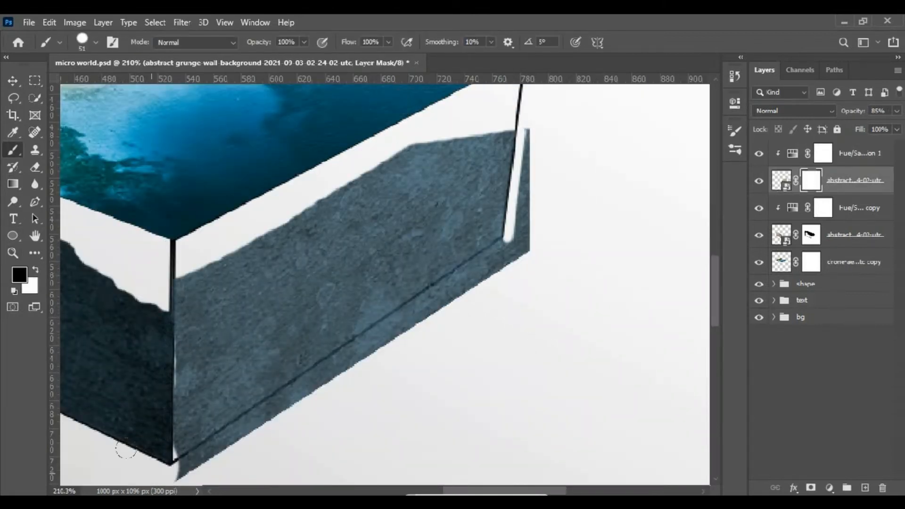
# - Mask out the surplus wall texture below the right face's bottom edge and beyond its outer edge
pyautogui.scroll(-1, 420, 241)
pyautogui.click(529, 241)
pyautogui.keyDown('shift'); pyautogui.click(202, 470); pyautogui.keyUp('shift')
pyautogui.moveTo(548, 202); pyautogui.dragTo(554, 124)
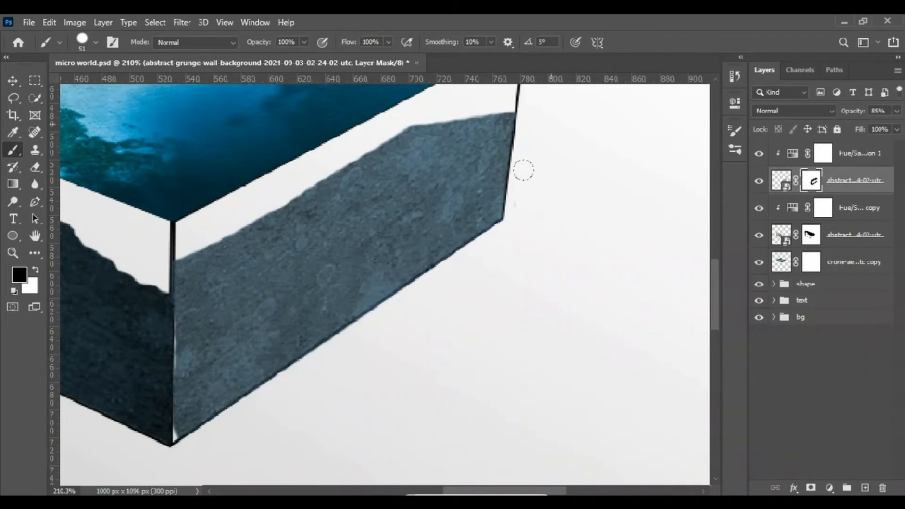
# - Reshape the right wall's upper edge on its mask into an uneven rock slope rising toward the outer corner
pyautogui.scroll(2, 488, 148)
pyautogui.press('x')
pyautogui.moveTo(181, 344)
pyautogui.mouseDown()
pyautogui.moveTo(202, 317)
pyautogui.moveTo(308, 296)
pyautogui.moveTo(505, 177)
pyautogui.moveTo(301, 286)
pyautogui.mouseUp()
pyautogui.press('x')
pyautogui.moveTo(503, 196); pyautogui.dragTo(353, 301)
pyautogui.press('[')
pyautogui.press('[')
pyautogui.press('[')
pyautogui.press('[')
pyautogui.moveTo(512, 180); pyautogui.dragTo(508, 204)
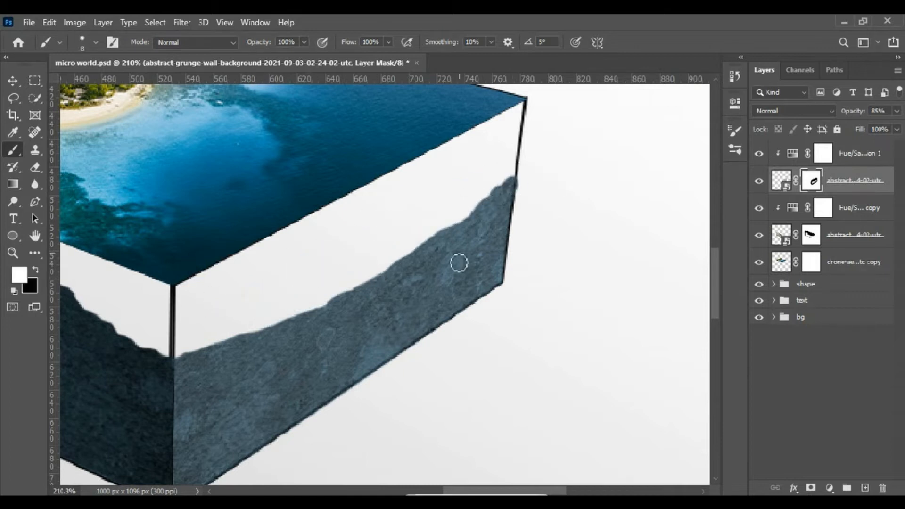
# - Try a darker, more saturated Hue/Saturation setting on the right wall
pyautogui.doubleClick(792, 154)
pyautogui.moveTo(573, 243); pyautogui.dragTo(601, 217)
pyautogui.moveTo(567, 243); pyautogui.dragTo(564, 242)
pyautogui.moveTo(601, 218); pyautogui.dragTo(609, 218)
pyautogui.click(698, 98)
# - Touch up the right wall's layer mask near the box's front corner
pyautogui.press('z')
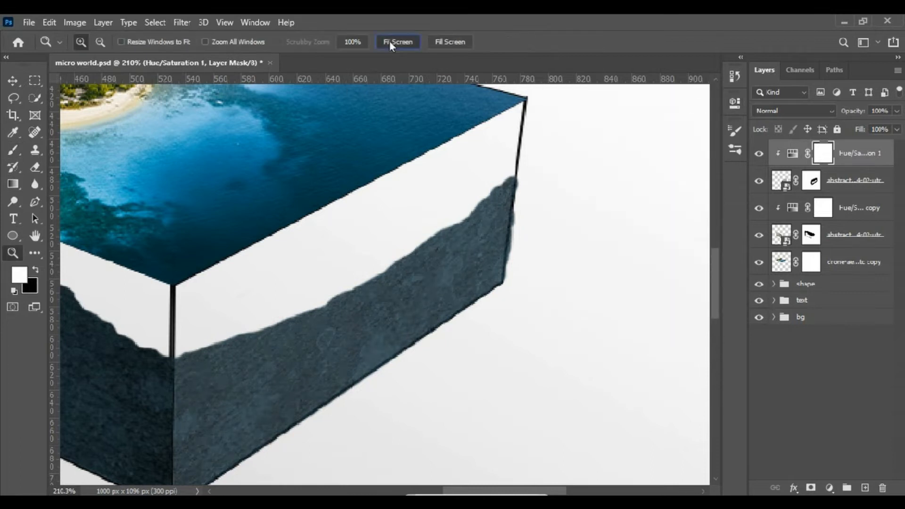
pyautogui.click(398, 42)
pyautogui.moveTo(370, 326); pyautogui.dragTo(440, 369)
pyautogui.press('b')
pyautogui.click(811, 181)
pyautogui.moveTo(320, 249); pyautogui.dragTo(317, 288)
pyautogui.press('x')
pyautogui.press('z')
pyautogui.click(398, 42)
# - Place the amazing-seascape image of the tropical islands into the document and move its layer to the top of the stack
pyautogui.hotkey('alt', 'Tab')
pyautogui.moveTo(132, 163); pyautogui.dragTo(367, 259)
pyautogui.press('Return')
pyautogui.moveTo(807, 180); pyautogui.dragTo(806, 142)
pyautogui.keyDown('alt'); pyautogui.click(807, 194); pyautogui.keyUp('alt')
# - Scale and skew the seascape image so its water slants across the box's right face
pyautogui.hotkey('ctrl', 't')
pyautogui.moveTo(385, 382); pyautogui.dragTo(385, 276)
pyautogui.moveTo(301, 260); pyautogui.dragTo(325, 333)
pyautogui.moveTo(397, 289); pyautogui.dragTo(430, 287)
pyautogui.moveTo(356, 300); pyautogui.dragTo(323, 312)
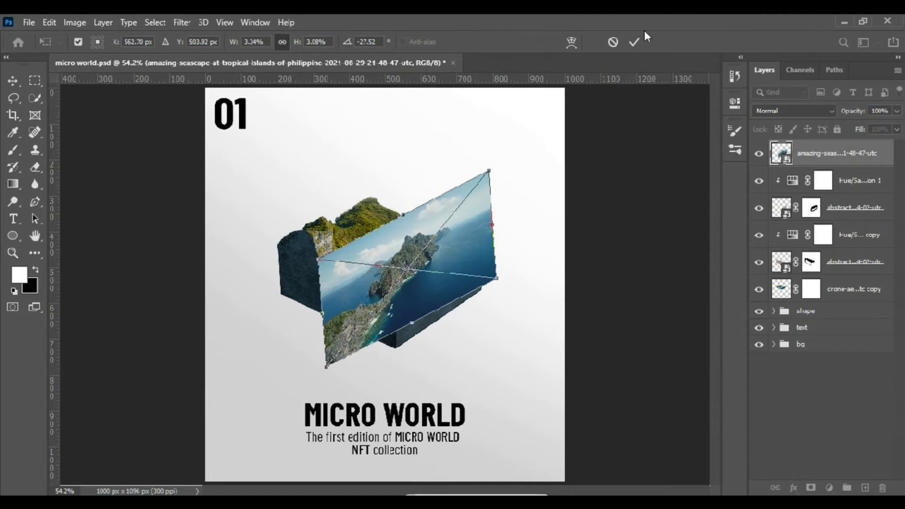
pyautogui.click(634, 41)
# - Move the seascape layer beneath both wall textures and add a layer mask to it
pyautogui.press('z')
pyautogui.moveTo(852, 155); pyautogui.dragTo(849, 278)
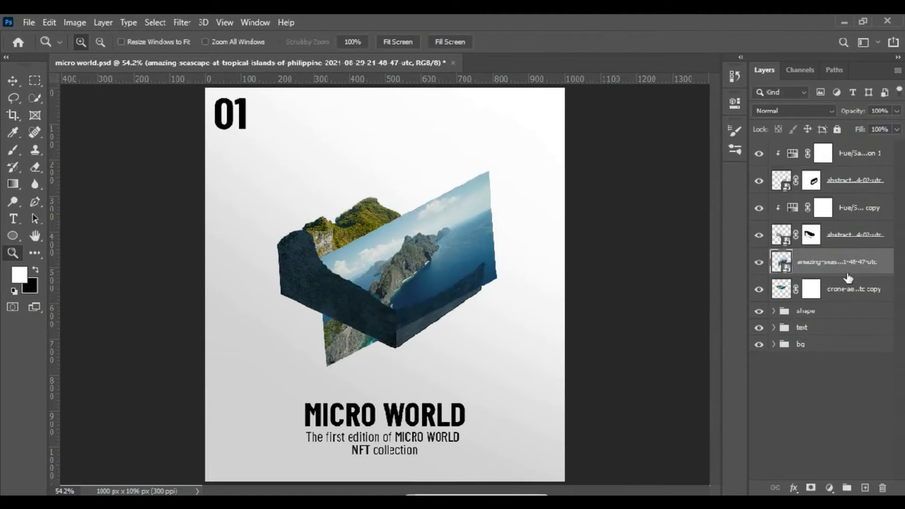
pyautogui.click(811, 488)
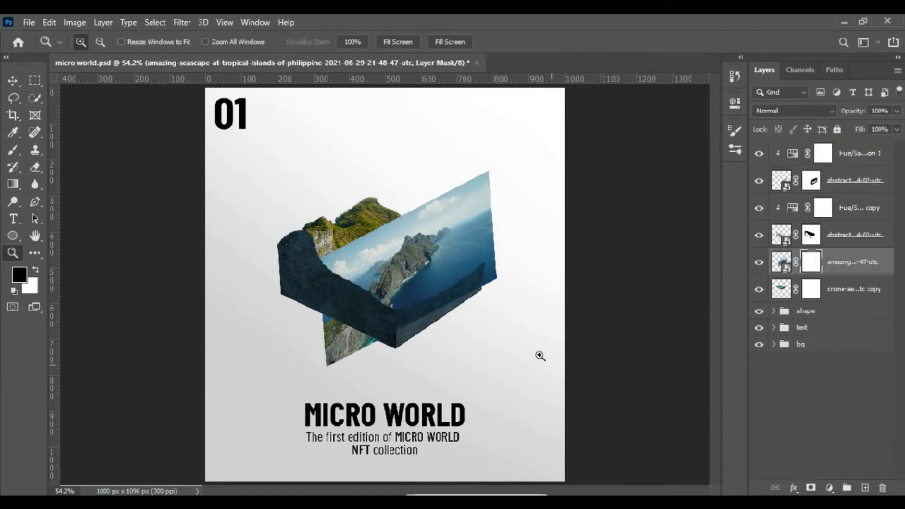
# - Hide the entire seascape by painting its layer mask black
pyautogui.click(13, 150)
pyautogui.moveTo(481, 227)
pyautogui.mouseDown()
pyautogui.moveTo(351, 279)
pyautogui.moveTo(330, 321)
pyautogui.mouseUp()
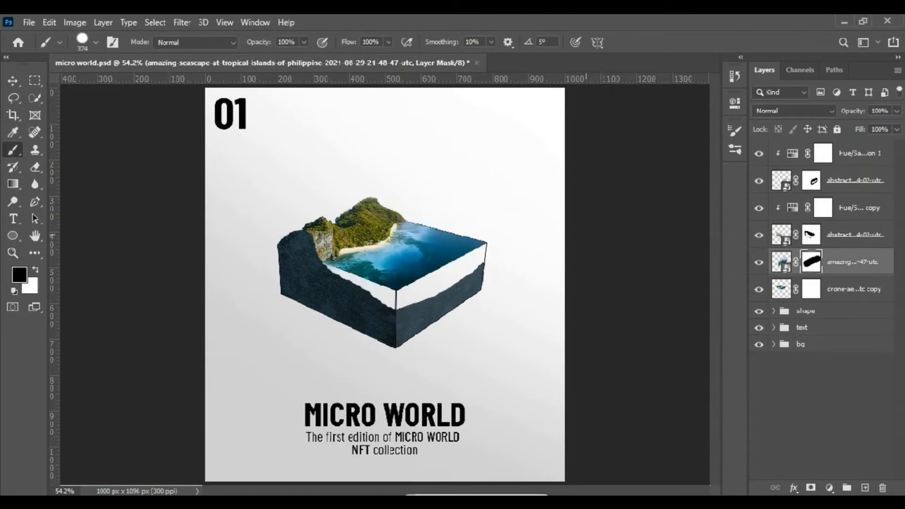
pyautogui.moveTo(479, 325); pyautogui.dragTo(422, 317)
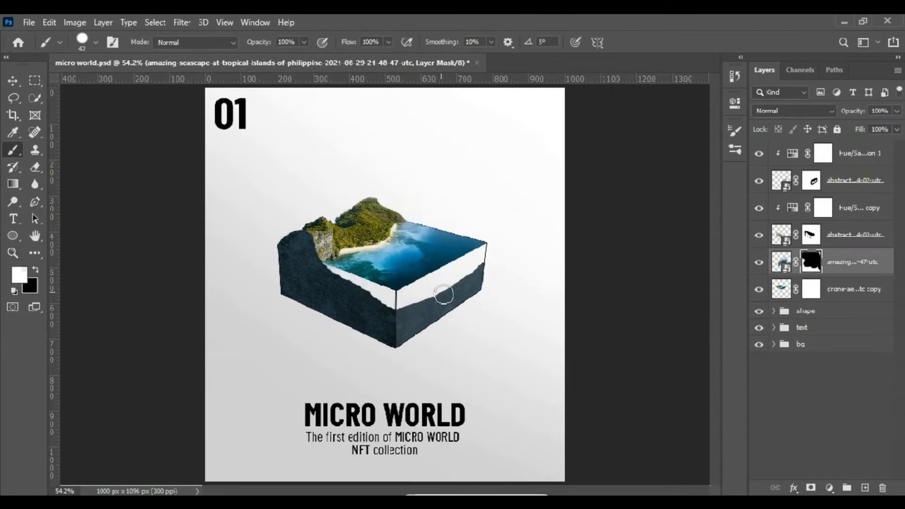
# - Set the right wall's Hue/Saturation adjustment to Saturation 32 and Lightness -57 at 100% layer opacity
pyautogui.click(839, 187)
pyautogui.click(828, 146)
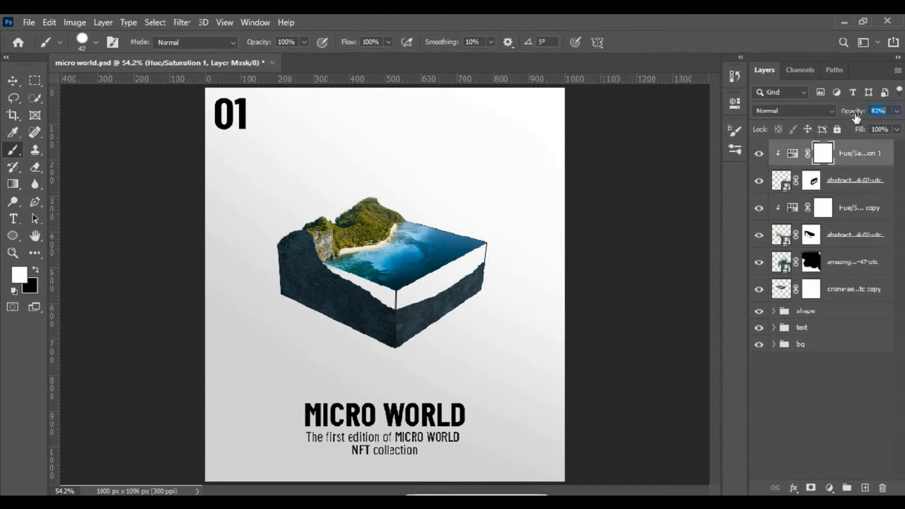
pyautogui.moveTo(856, 115); pyautogui.dragTo(868, 115)
pyautogui.doubleClick(793, 157)
pyautogui.moveTo(565, 243); pyautogui.dragTo(571, 244)
pyautogui.moveTo(605, 218); pyautogui.dragTo(593, 218)
pyautogui.click(575, 242)
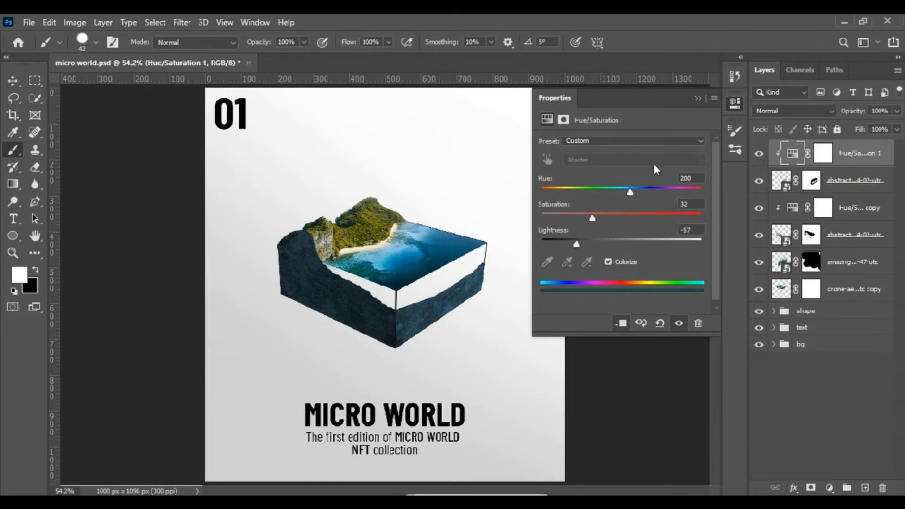
pyautogui.click(697, 99)
# - Fill the seascape's mask with white and brush out the image outside the box's right face
pyautogui.click(812, 262)
pyautogui.moveTo(438, 279); pyautogui.dragTo(574, 254)
pyautogui.hotkey('alt', 'BackSpace')
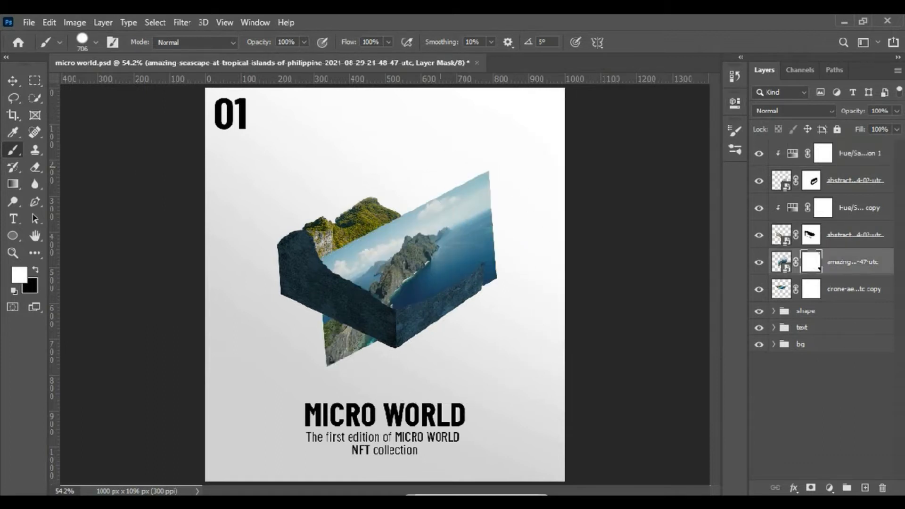
pyautogui.moveTo(351, 169); pyautogui.dragTo(415, 134)
pyautogui.click(274, 331)
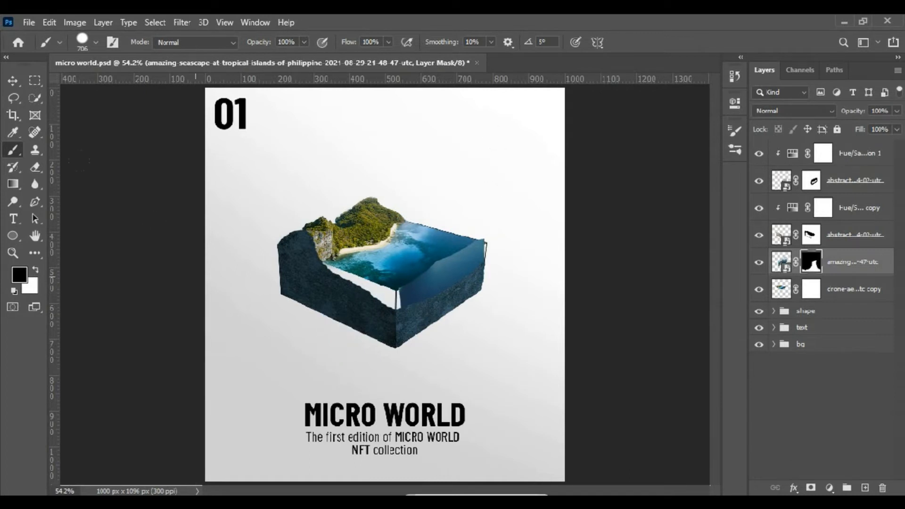
# - Trim the seascape's mask in a straight line along the right face's upper edge, where it meets the sea surface
pyautogui.press('z')
pyautogui.moveTo(329, 220); pyautogui.dragTo(526, 317)
pyautogui.press('b')
pyautogui.moveTo(245, 308)
pyautogui.mouseDown()
pyautogui.moveTo(276, 242)
pyautogui.moveTo(175, 267)
pyautogui.mouseUp()
pyautogui.click(277, 321)
pyautogui.click(554, 171)
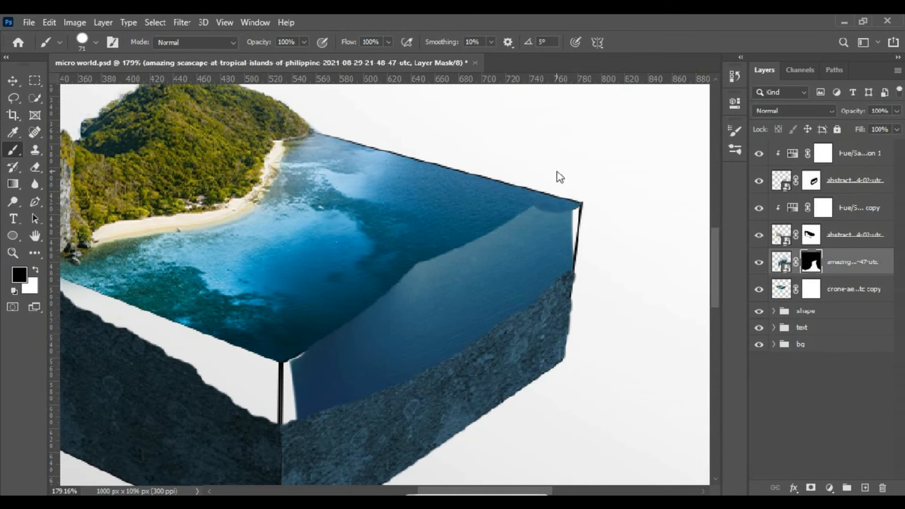
pyautogui.keyDown('shift'); pyautogui.click(277, 321); pyautogui.keyUp('shift')
# - Refine the seascape's mask along the right face's upper and vertical edges so the water fills the face up to its outline
pyautogui.moveTo(319, 384)
pyautogui.mouseDown()
pyautogui.moveTo(302, 384)
pyautogui.moveTo(297, 423)
pyautogui.mouseUp()
pyautogui.keyDown('shift'); pyautogui.click(286, 437); pyautogui.keyUp('shift')
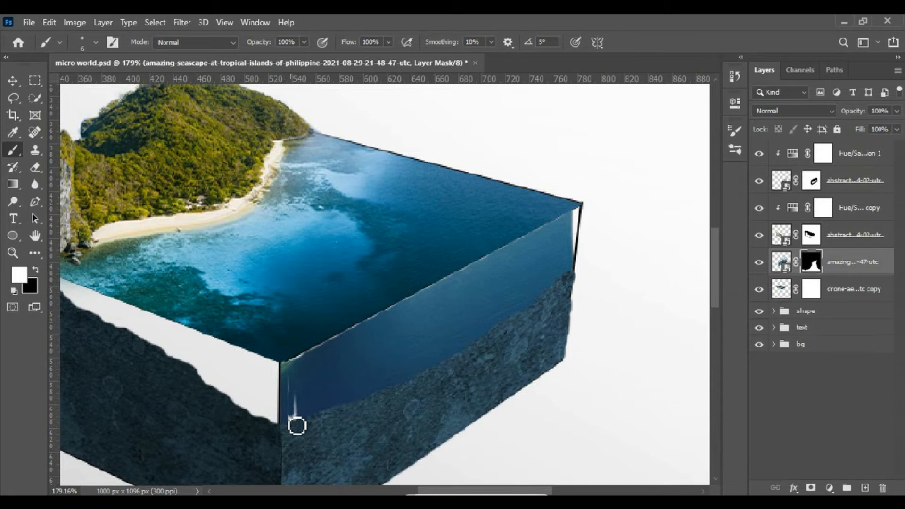
pyautogui.keyDown('shift'); pyautogui.click(585, 215); pyautogui.keyUp('shift')
pyautogui.keyDown('shift'); pyautogui.click(574, 281); pyautogui.keyUp('shift')
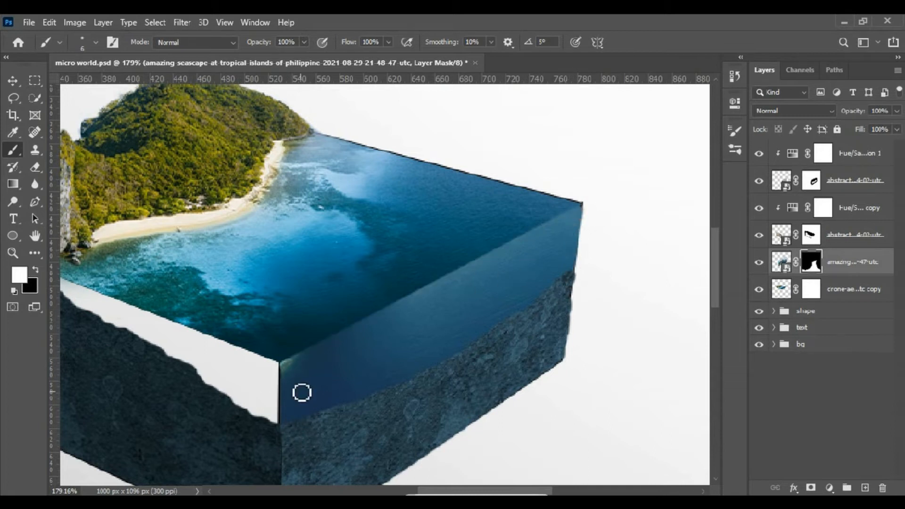
# - Clip a colorized Hue/Saturation adjustment to the right face's seascape with Hue 201, Saturation 45 and Lightness -26
pyautogui.click(829, 488)
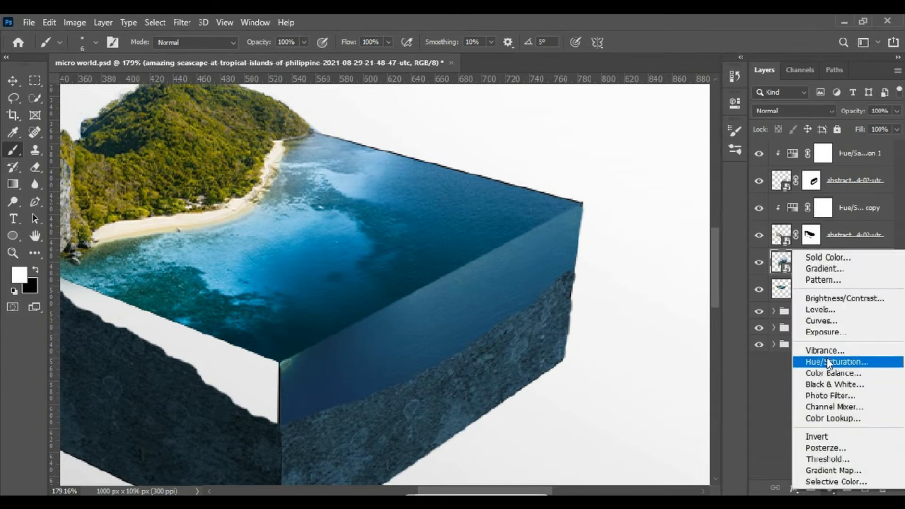
pyautogui.click(832, 361)
pyautogui.moveTo(621, 244); pyautogui.dragTo(602, 244)
pyautogui.click(618, 325)
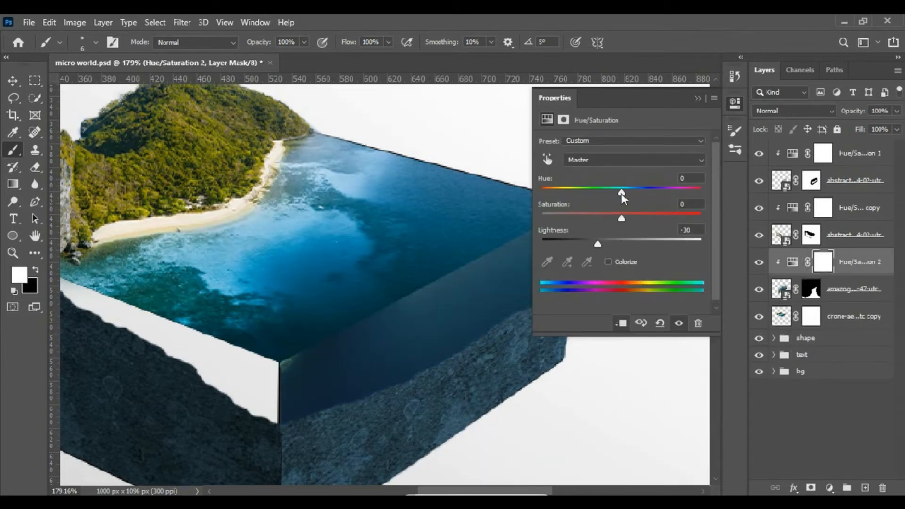
pyautogui.click(608, 261)
pyautogui.moveTo(549, 195); pyautogui.dragTo(627, 191)
pyautogui.moveTo(581, 217); pyautogui.dragTo(602, 244)
pyautogui.click(598, 240)
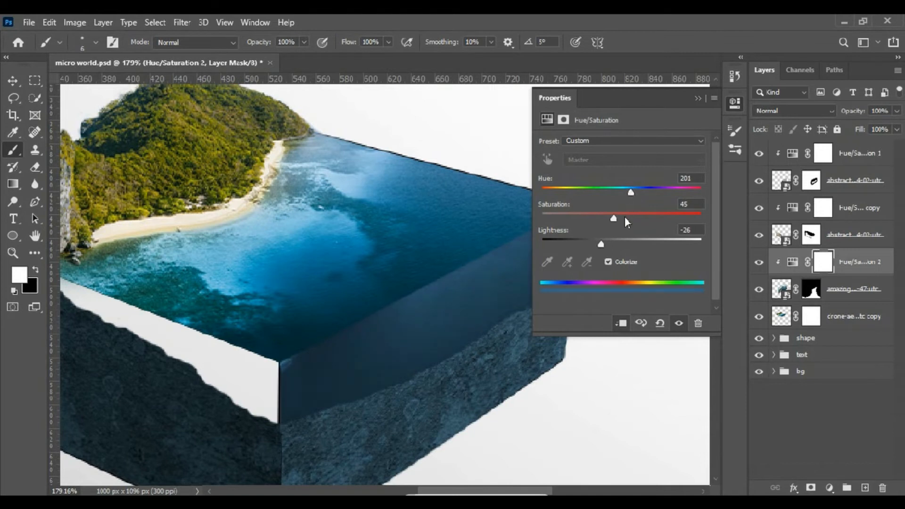
pyautogui.click(697, 98)
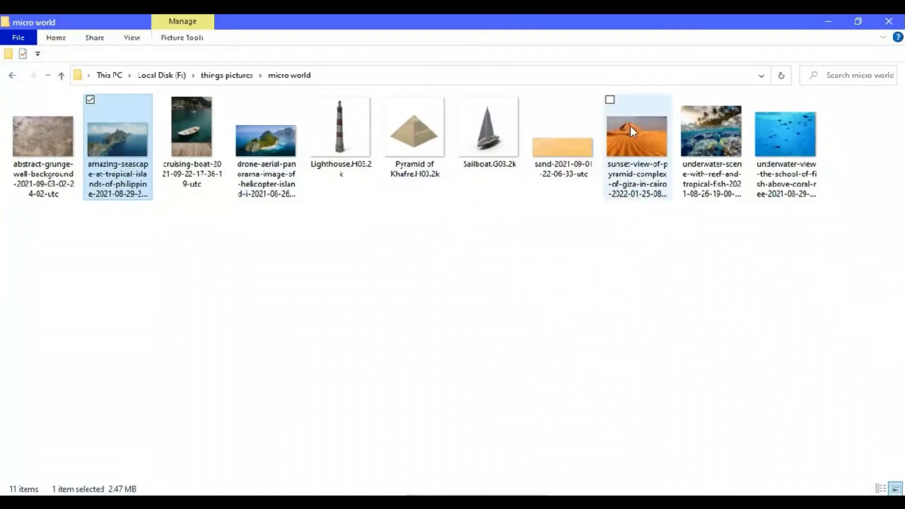
# - Place the underwater reef photo over the box's right face, scaling and skewing it to follow the face's perspective
pyautogui.moveTo(707, 134); pyautogui.dragTo(369, 125)
pyautogui.moveTo(401, 158); pyautogui.dragTo(132, 156)
pyautogui.moveTo(612, 116); pyautogui.dragTo(640, 372)
pyautogui.moveTo(679, 261); pyautogui.dragTo(586, 251)
pyautogui.moveTo(495, 267); pyautogui.dragTo(493, 303)
pyautogui.moveTo(582, 301); pyautogui.dragTo(591, 189)
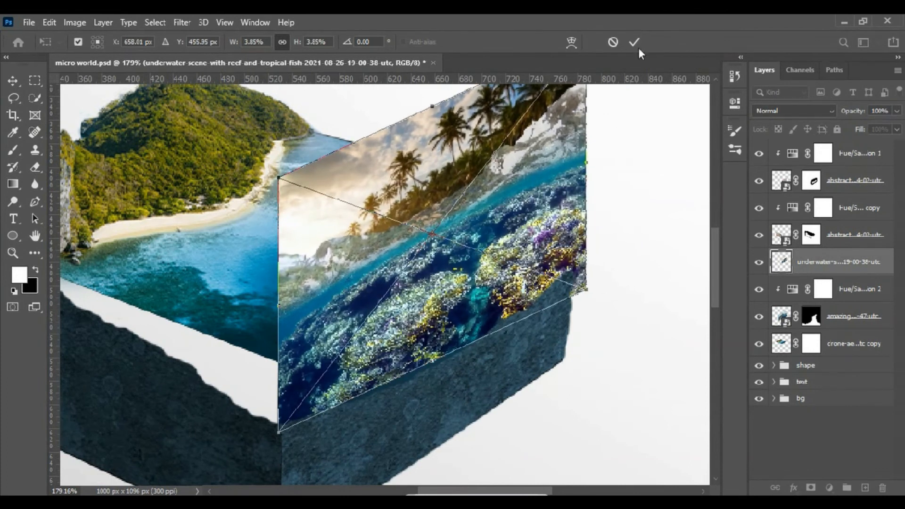
pyautogui.click(634, 42)
# - Clip a colorized Hue/Saturation adjustment to the right reef photo with Hue 197 and Saturation 25
pyautogui.click(829, 487)
pyautogui.click(804, 344)
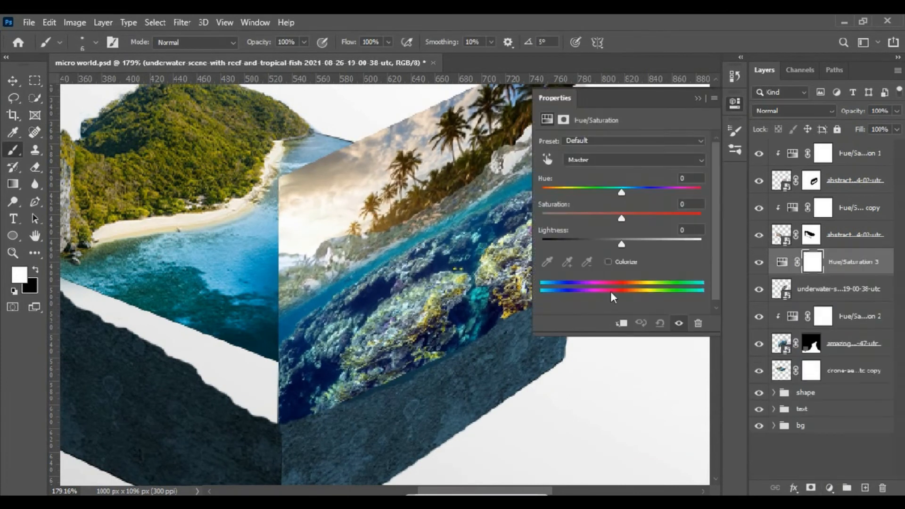
pyautogui.click(608, 261)
pyautogui.click(621, 323)
pyautogui.moveTo(542, 192); pyautogui.dragTo(629, 193)
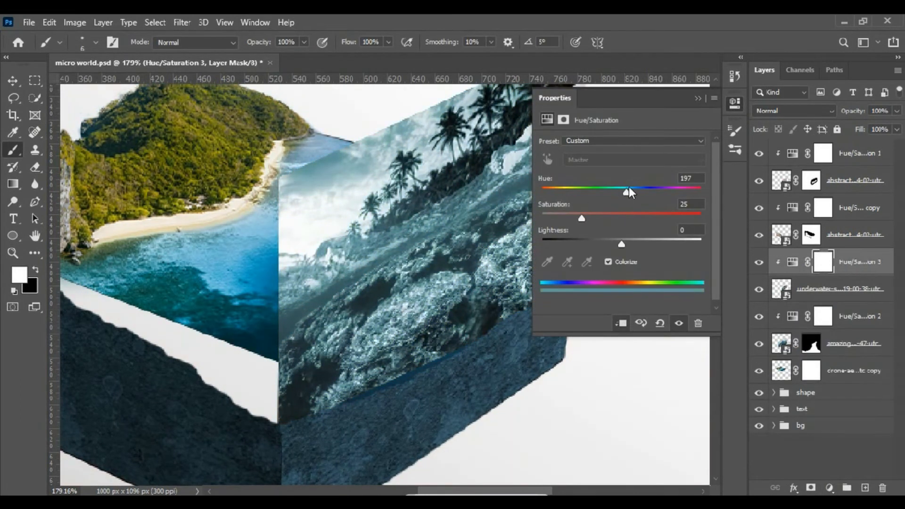
pyautogui.click(698, 98)
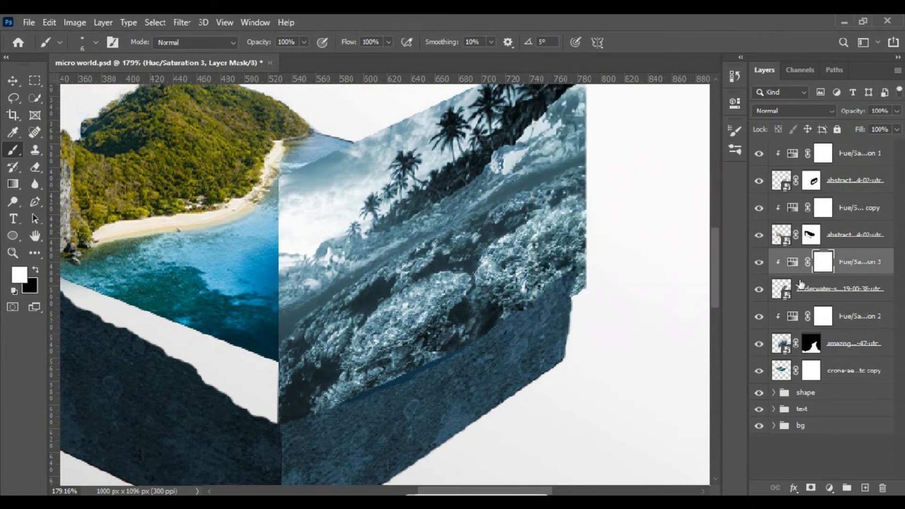
# - Add a layer mask to the right reef photo and softly brush out everything except the reef just above the rock
pyautogui.click(811, 289)
pyautogui.keyDown('alt'); pyautogui.rightClick(271, 231); pyautogui.keyUp('alt')
pyautogui.press('x')
pyautogui.moveTo(284, 221); pyautogui.dragTo(551, 116)
pyautogui.rightClick(552, 114)
pyautogui.moveTo(705, 181); pyautogui.dragTo(622, 181)
pyautogui.moveTo(321, 267)
pyautogui.mouseDown()
pyautogui.moveTo(283, 278)
pyautogui.moveTo(368, 283)
pyautogui.moveTo(579, 151)
pyautogui.mouseUp()
pyautogui.moveTo(608, 198)
pyautogui.mouseDown()
pyautogui.moveTo(596, 174)
pyautogui.moveTo(608, 264)
pyautogui.mouseUp()
pyautogui.click(892, 287)
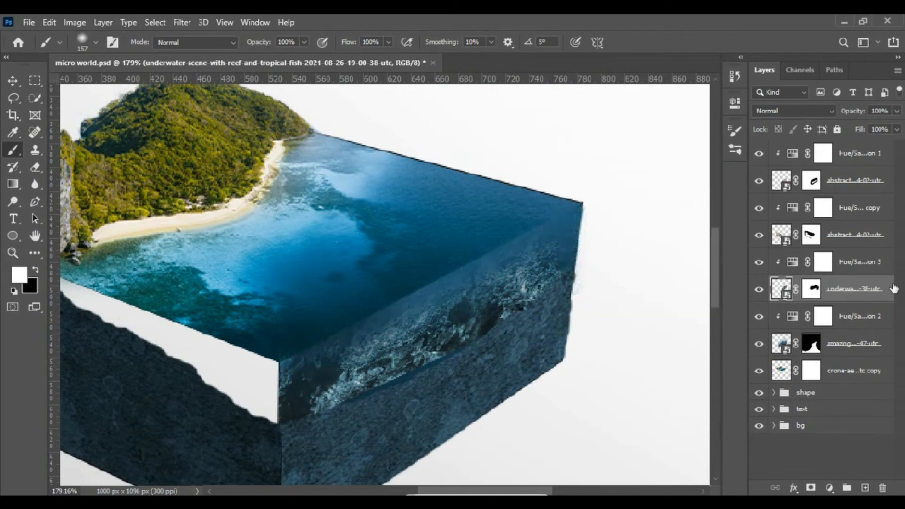
# - Shift the right reef down to meet the rock wall and set its Hue/Saturation adjustment's hue to 192
pyautogui.click(14, 82)
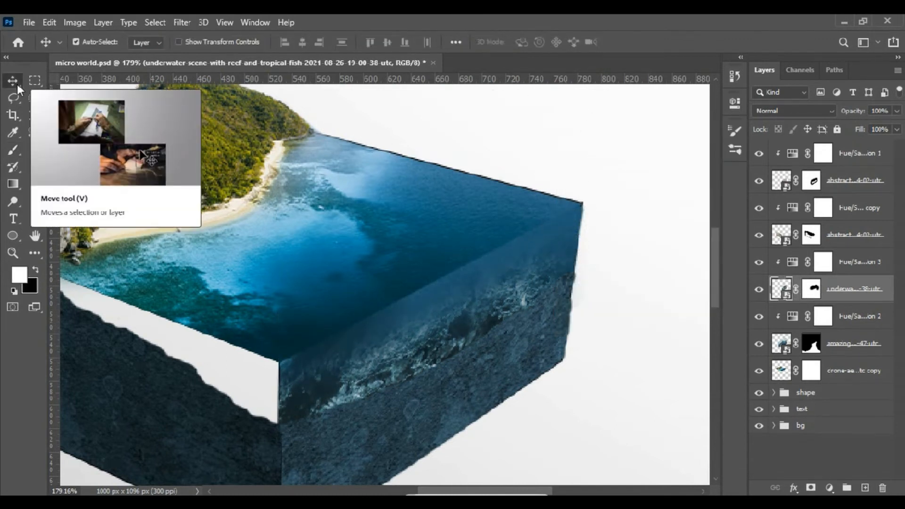
pyautogui.hotkey('ctrl', '\\')
pyautogui.press('b')
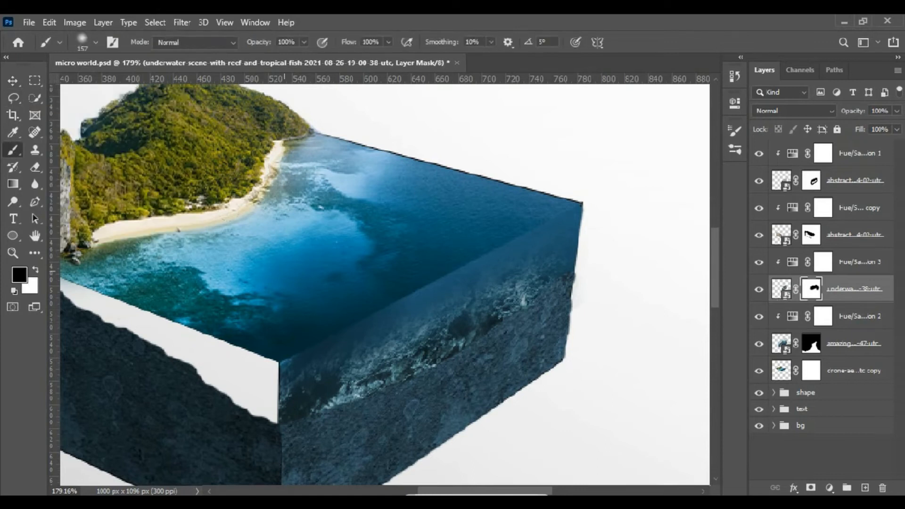
pyautogui.doubleClick(787, 264)
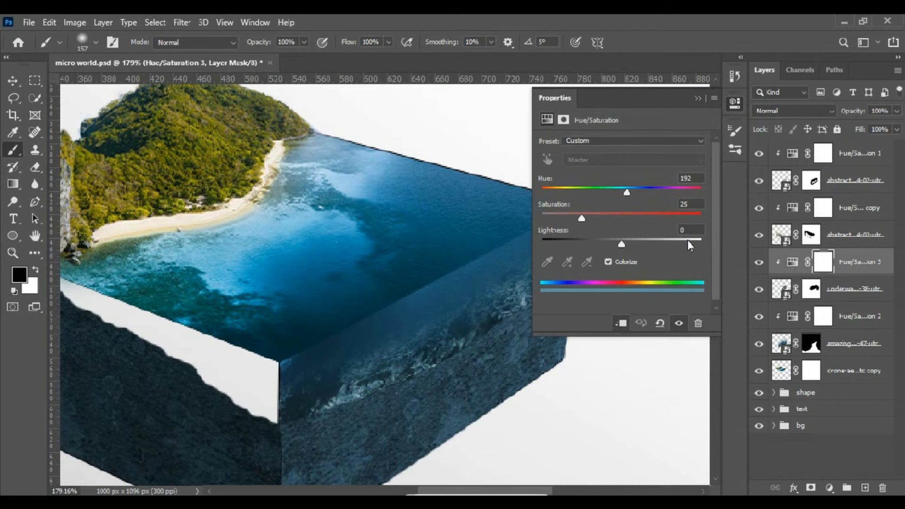
pyautogui.moveTo(624, 188); pyautogui.dragTo(627, 188)
pyautogui.click(698, 98)
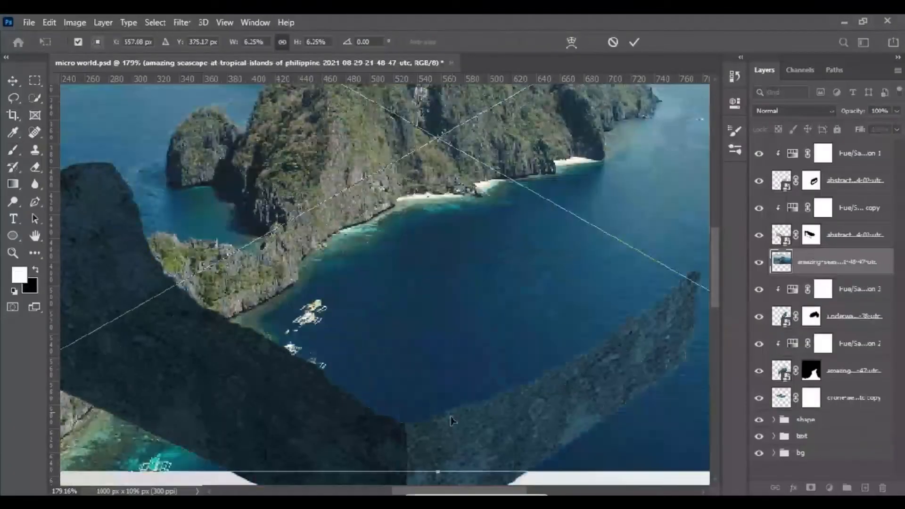
# - Fit a second seascape photo over the box's left face, scaling and skewing it to the face's perspective
pyautogui.rightClick(328, 343)
pyautogui.click(360, 325)
pyautogui.moveTo(338, 428); pyautogui.dragTo(338, 247)
pyautogui.moveTo(443, 211); pyautogui.dragTo(457, 388)
pyautogui.moveTo(117, 293); pyautogui.dragTo(141, 167)
pyautogui.moveTo(584, 293); pyautogui.dragTo(585, 374)
pyautogui.moveTo(382, 322); pyautogui.dragTo(384, 343)
pyautogui.click(634, 42)
# - Add a layer mask to the left seascape and brush out the image outside the left face's underwater strip
pyautogui.scroll(-2, 566, 110)
pyautogui.click(35, 269)
pyautogui.click(811, 488)
pyautogui.moveTo(561, 401); pyautogui.dragTo(531, 207)
pyautogui.rightClick(603, 278)
pyautogui.moveTo(667, 326); pyautogui.dragTo(765, 327)
pyautogui.moveTo(499, 183); pyautogui.dragTo(497, 245)
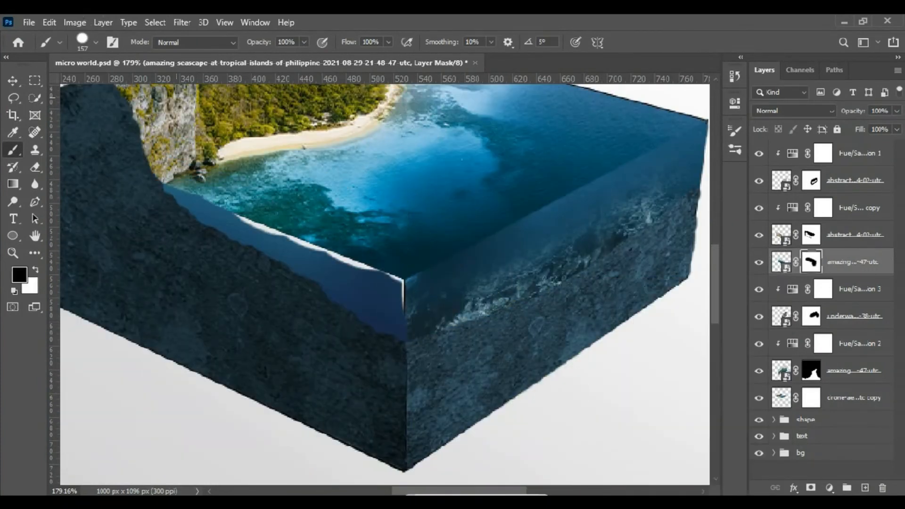
pyautogui.press('[')
pyautogui.press('[')
pyautogui.press('[')
pyautogui.press('[')
pyautogui.press('[')
pyautogui.press('[')
pyautogui.press('[')
pyautogui.press('[')
pyautogui.press('[')
pyautogui.press('[')
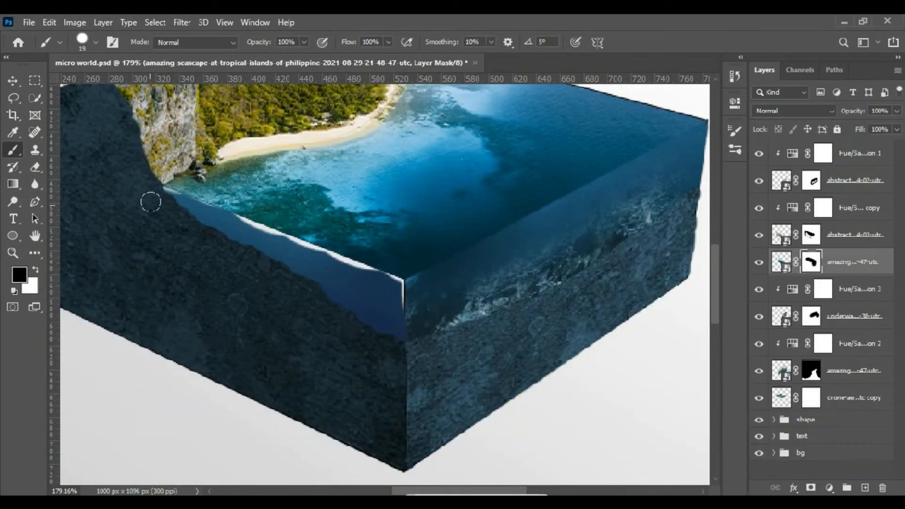
# - Paint the left seascape's mask white along the strip's upper edge and front corner to close the gaps
pyautogui.press('x')
pyautogui.moveTo(384, 292)
pyautogui.mouseDown()
pyautogui.moveTo(227, 224)
pyautogui.moveTo(389, 289)
pyautogui.moveTo(404, 326)
pyautogui.mouseUp()
pyautogui.press('[')
pyautogui.press('[')
pyautogui.press('[')
pyautogui.press('[')
pyautogui.press('[')
pyautogui.press('[')
pyautogui.press('[')
pyautogui.press('[')
pyautogui.press('[')
pyautogui.press('[')
pyautogui.press('[')
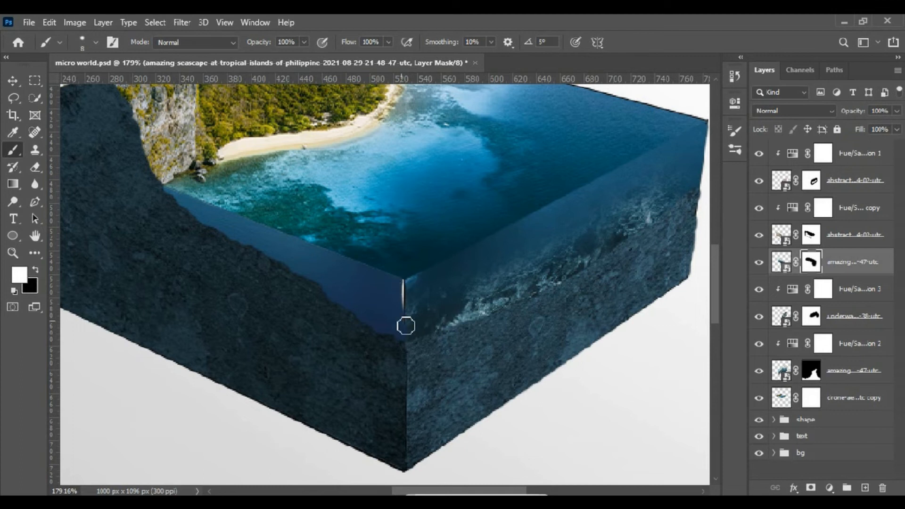
# - Darken the right rock wall by lowering the lightness of its Hue/Saturation adjustment
pyautogui.doubleClick(792, 153)
pyautogui.moveTo(573, 244); pyautogui.dragTo(564, 244)
pyautogui.click(698, 98)
# - Clip a darkened, colorized Hue/Saturation adjustment to the left seascape with Hue 197 and Saturation 51
pyautogui.press('v')
pyautogui.click(830, 488)
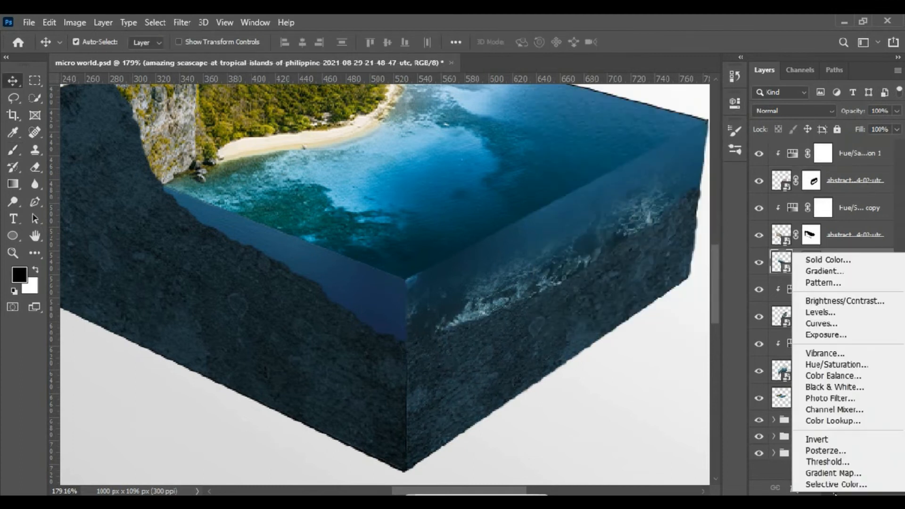
pyautogui.click(831, 366)
pyautogui.click(621, 324)
pyautogui.click(608, 262)
pyautogui.click(624, 188)
pyautogui.click(613, 217)
pyautogui.moveTo(622, 244); pyautogui.dragTo(607, 242)
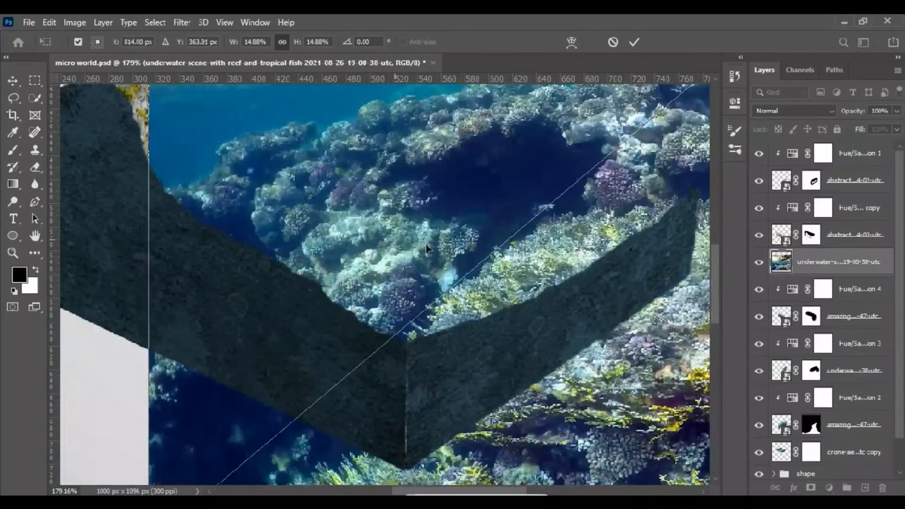
# - Place the underwater reef photo over the box's left face and skew it to follow the face's perspective
pyautogui.moveTo(301, 142); pyautogui.dragTo(247, 368)
pyautogui.moveTo(509, 330); pyautogui.dragTo(421, 418)
pyautogui.moveTo(313, 335); pyautogui.dragTo(297, 355)
pyautogui.moveTo(389, 448); pyautogui.dragTo(406, 466)
pyautogui.click(634, 43)
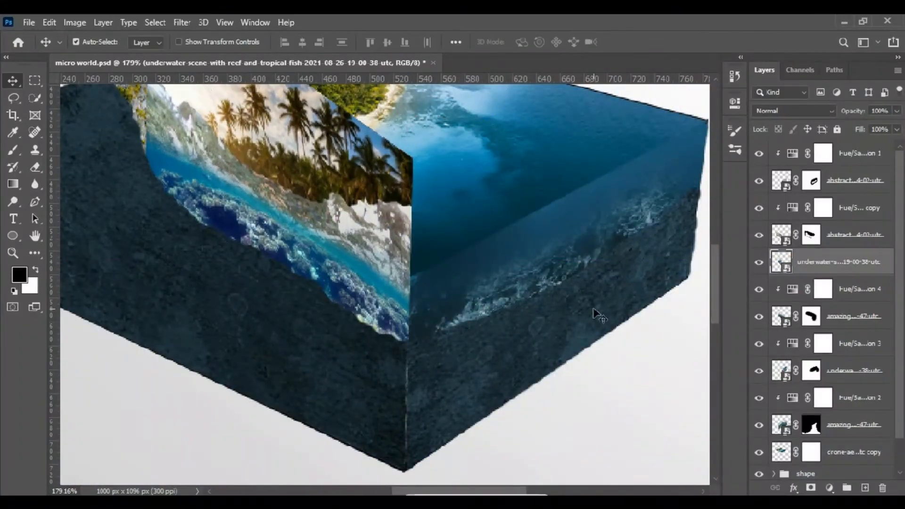
# - Add a mask to the left reef photo, brush out everything above the seabed, and nudge the reef into place along the rock
pyautogui.click(811, 488)
pyautogui.click(13, 150)
pyautogui.click(35, 269)
pyautogui.moveTo(325, 96)
pyautogui.mouseDown()
pyautogui.moveTo(400, 188)
pyautogui.moveTo(387, 278)
pyautogui.mouseUp()
pyautogui.click(13, 81)
pyautogui.moveTo(292, 257); pyautogui.dragTo(291, 264)
pyautogui.click(12, 150)
pyautogui.moveTo(177, 186)
pyautogui.mouseDown()
pyautogui.moveTo(285, 224)
pyautogui.moveTo(418, 330)
pyautogui.mouseUp()
pyautogui.press('v')
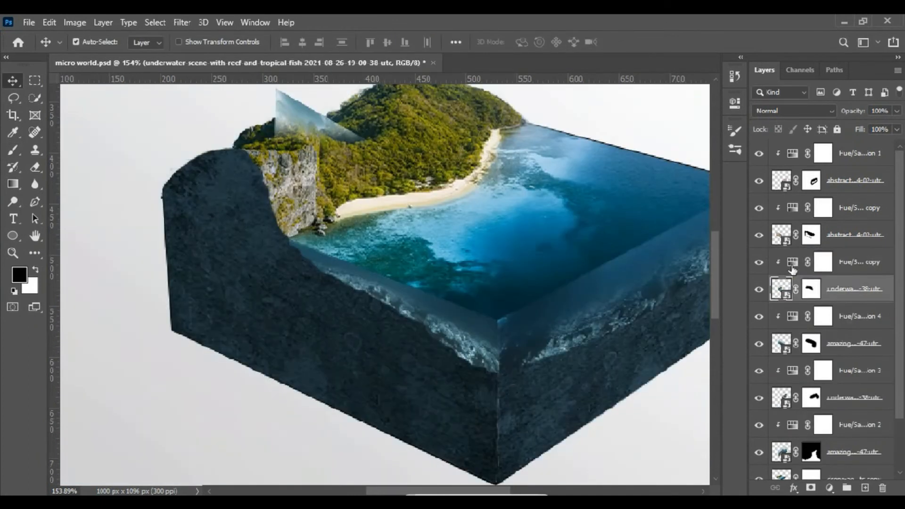
# - Clip a copy of the Hue/Saturation adjustment to the left reef photo and brush the remaining unwanted image out of its mask
pyautogui.click(811, 289)
pyautogui.click(13, 150)
pyautogui.moveTo(282, 102); pyautogui.dragTo(356, 137)
pyautogui.click(13, 253)
pyautogui.click(398, 42)
# - Darken the left reef's Hue/Saturation adjustment and set the left seascape's adjustment to Lightness -23
pyautogui.doubleClick(792, 262)
pyautogui.moveTo(602, 243)
pyautogui.mouseDown()
pyautogui.moveTo(590, 244)
pyautogui.moveTo(598, 245)
pyautogui.mouseUp()
pyautogui.click(697, 97)
pyautogui.doubleClick(792, 316)
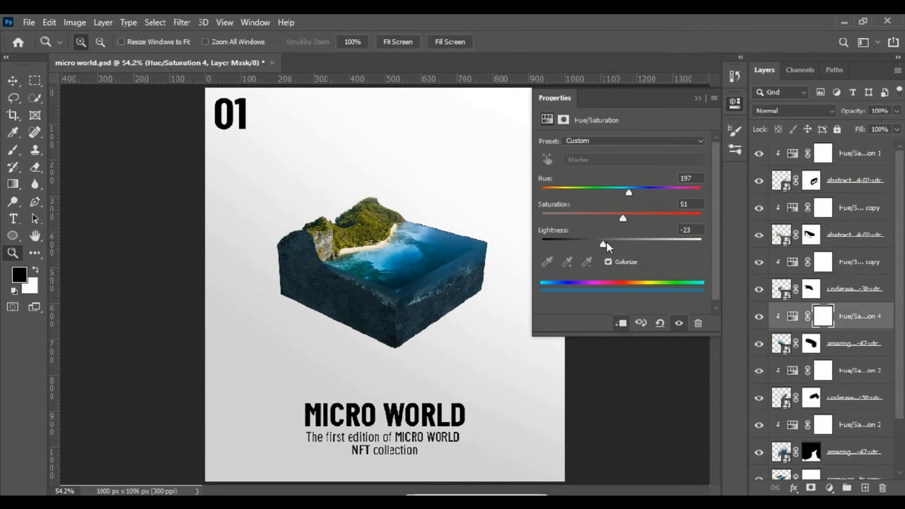
pyautogui.click(697, 98)
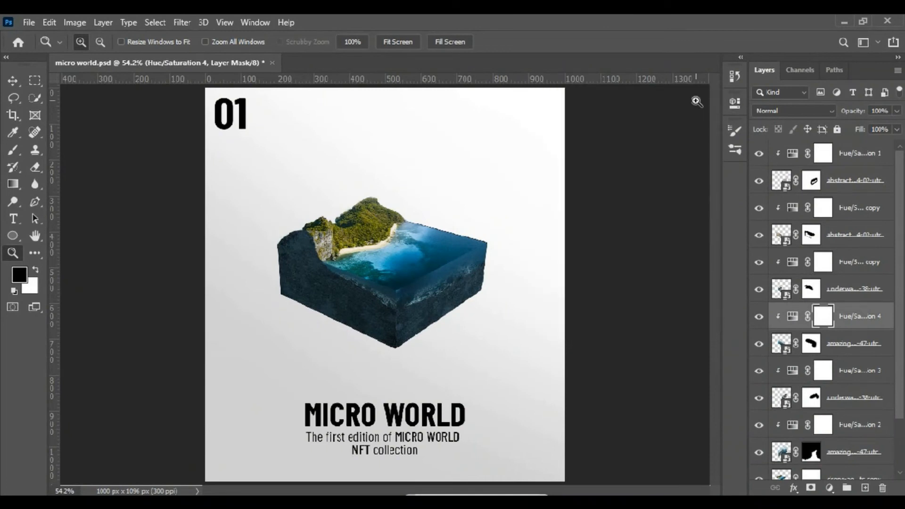
# - Add a new empty layer at the top of the stack and set up a white 4 px brush with 9% hardness
pyautogui.click(867, 164)
pyautogui.click(886, 178)
pyautogui.click(880, 151)
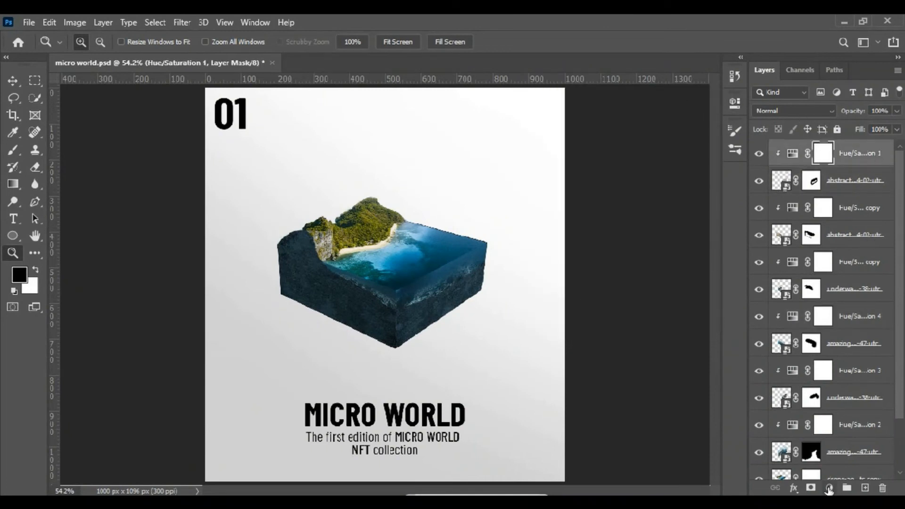
pyautogui.click(864, 489)
pyautogui.press('b')
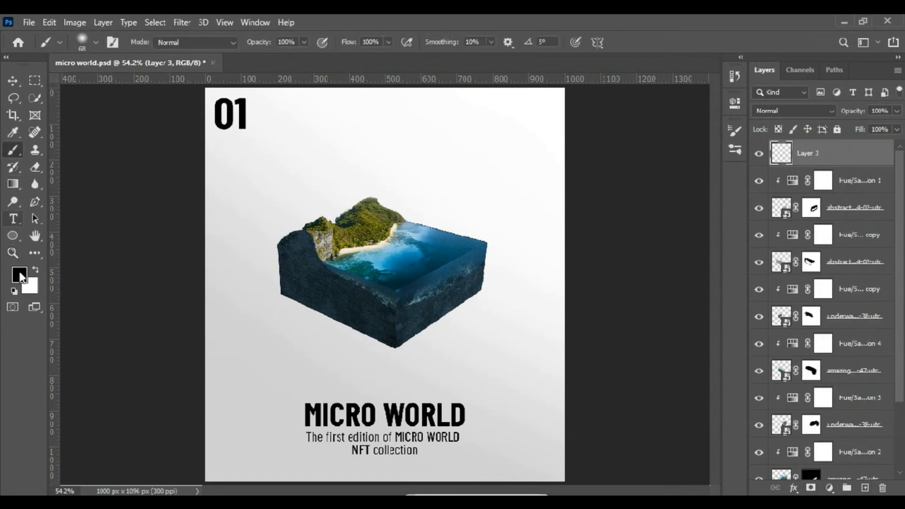
pyautogui.press('x')
pyautogui.rightClick(391, 293)
pyautogui.press('Return')
pyautogui.rightClick(519, 295)
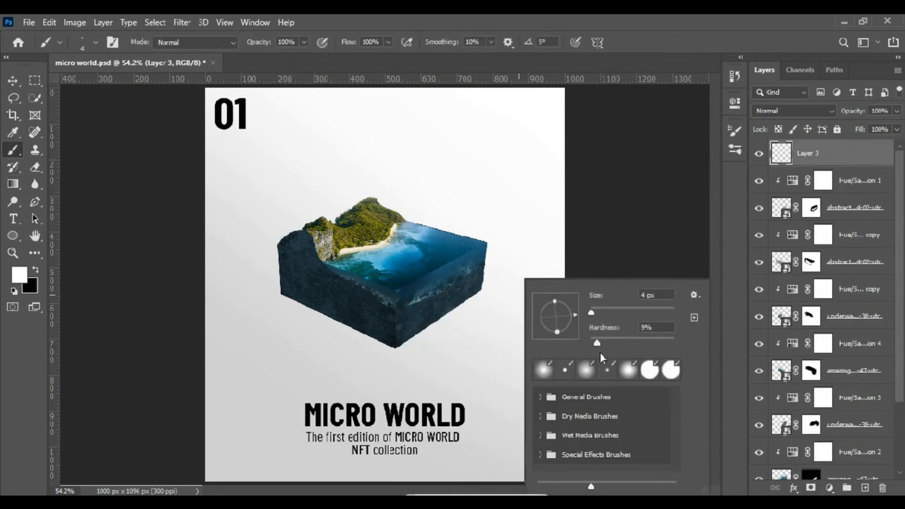
# - Draw an open pen path along the water surface's two front edges, from the cliff through the front corner to the far right corner
pyautogui.press('z')
pyautogui.moveTo(283, 289)
pyautogui.mouseDown()
pyautogui.moveTo(449, 350)
pyautogui.moveTo(495, 341)
pyautogui.mouseUp()
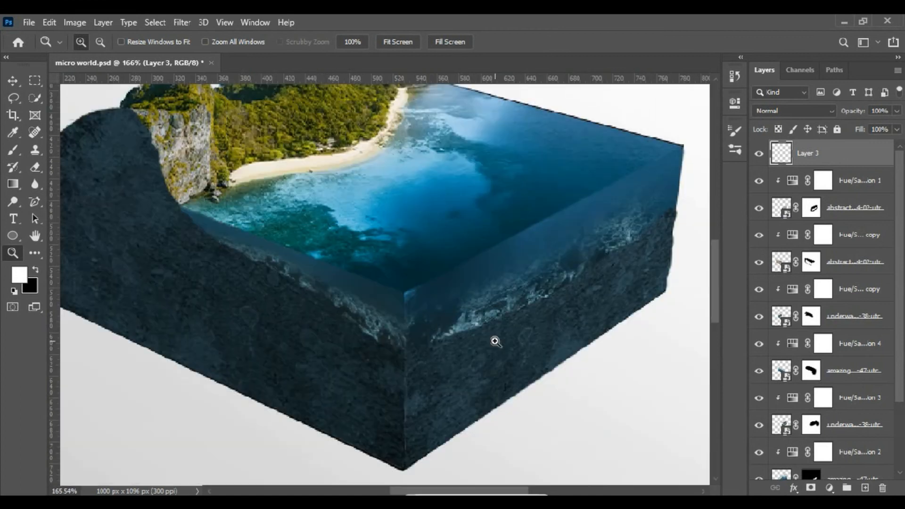
pyautogui.rightClick(36, 219)
pyautogui.rightClick(36, 205)
pyautogui.click(83, 202)
pyautogui.click(179, 207)
pyautogui.click(405, 295)
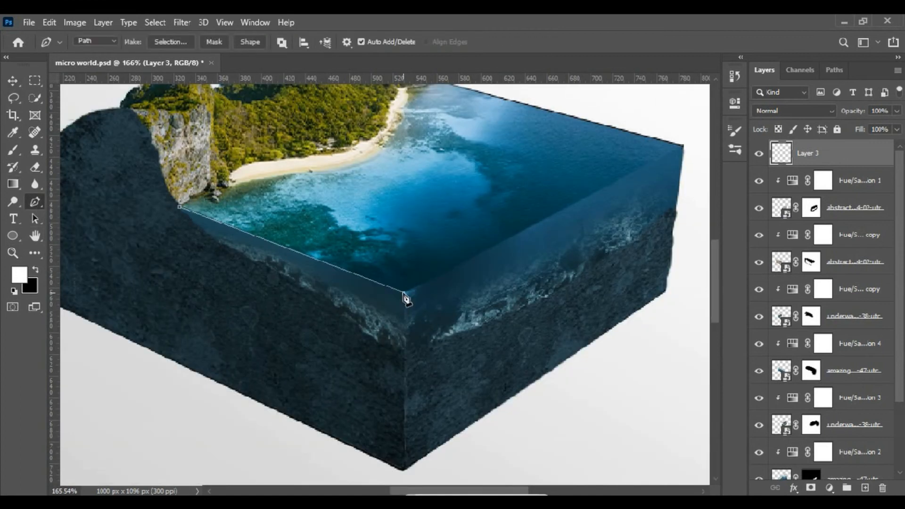
pyautogui.click(684, 146)
# - Stroke the path with the white brush on the new layer and delete the work path
pyautogui.rightClick(671, 151)
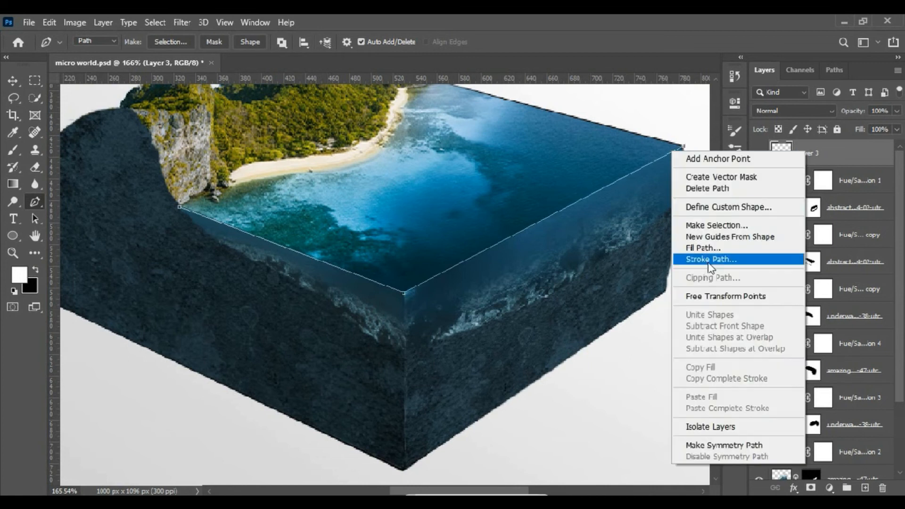
pyautogui.click(728, 257)
pyautogui.click(535, 164)
pyautogui.click(835, 69)
pyautogui.click(883, 488)
pyautogui.click(325, 211)
pyautogui.click(764, 69)
# - Set the highlight layer's blend mode to Overlay and its opacity to 25%
pyautogui.click(794, 110)
pyautogui.click(768, 269)
pyautogui.press('z')
pyautogui.click(398, 42)
pyautogui.moveTo(859, 117); pyautogui.dragTo(804, 116)
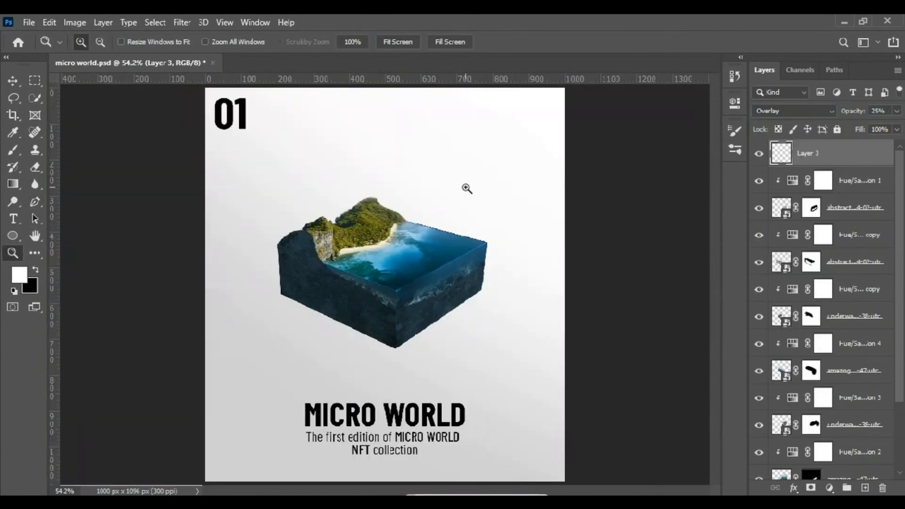
# - Brush a highlight down the box's front vertical edge and set the highlight layer's opacity to 32%
pyautogui.click(385, 280)
pyautogui.press('b')
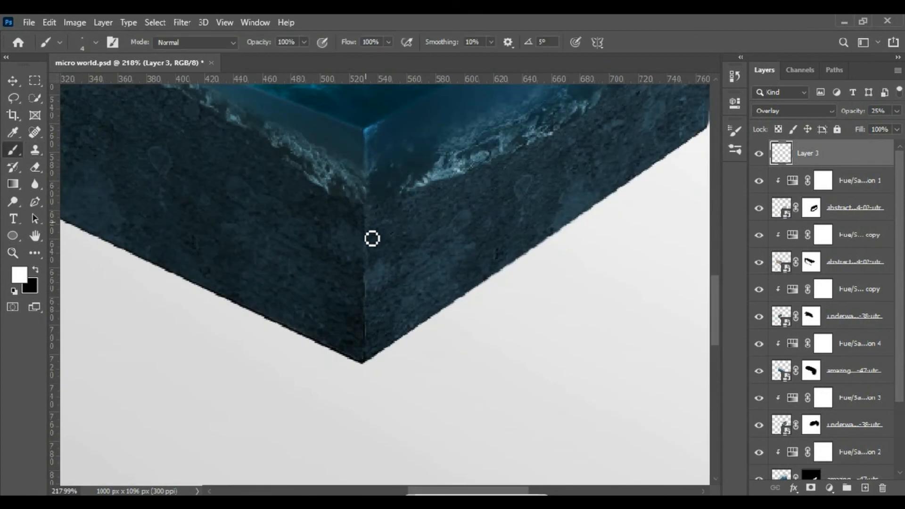
pyautogui.moveTo(857, 116); pyautogui.dragTo(861, 116)
pyautogui.click(13, 253)
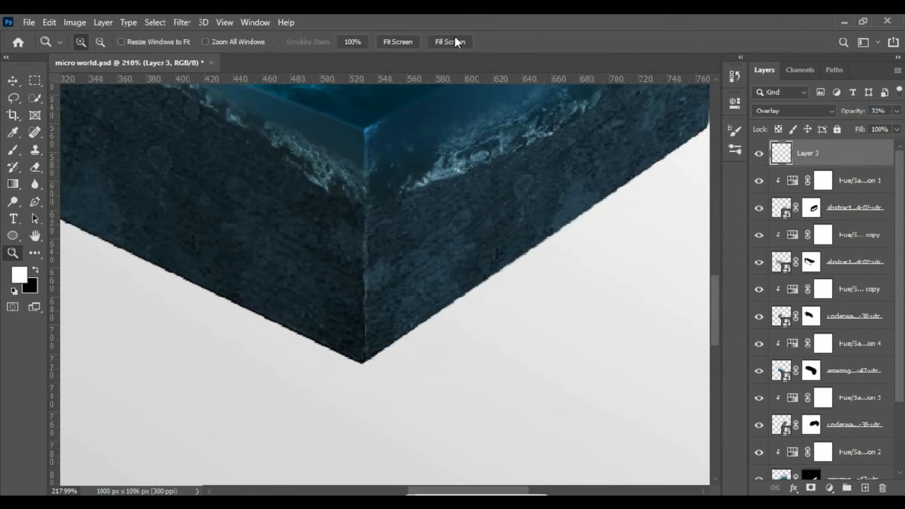
pyautogui.click(398, 41)
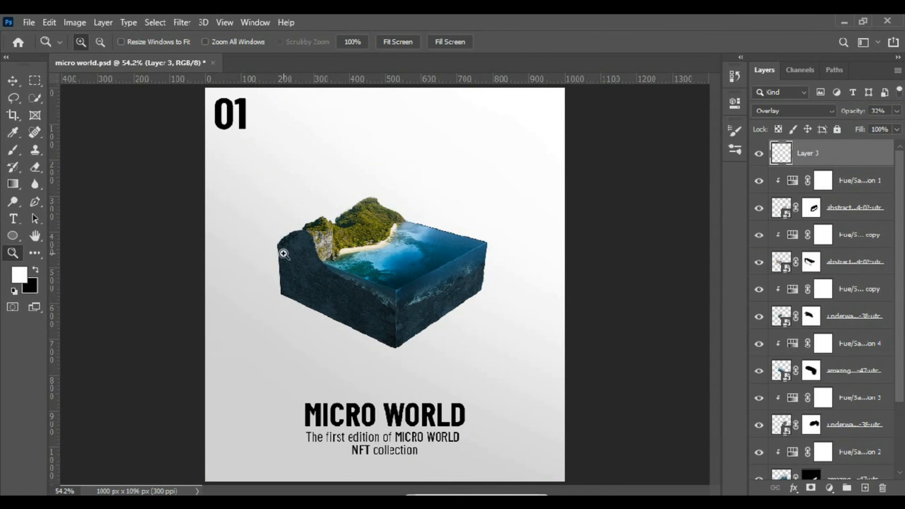